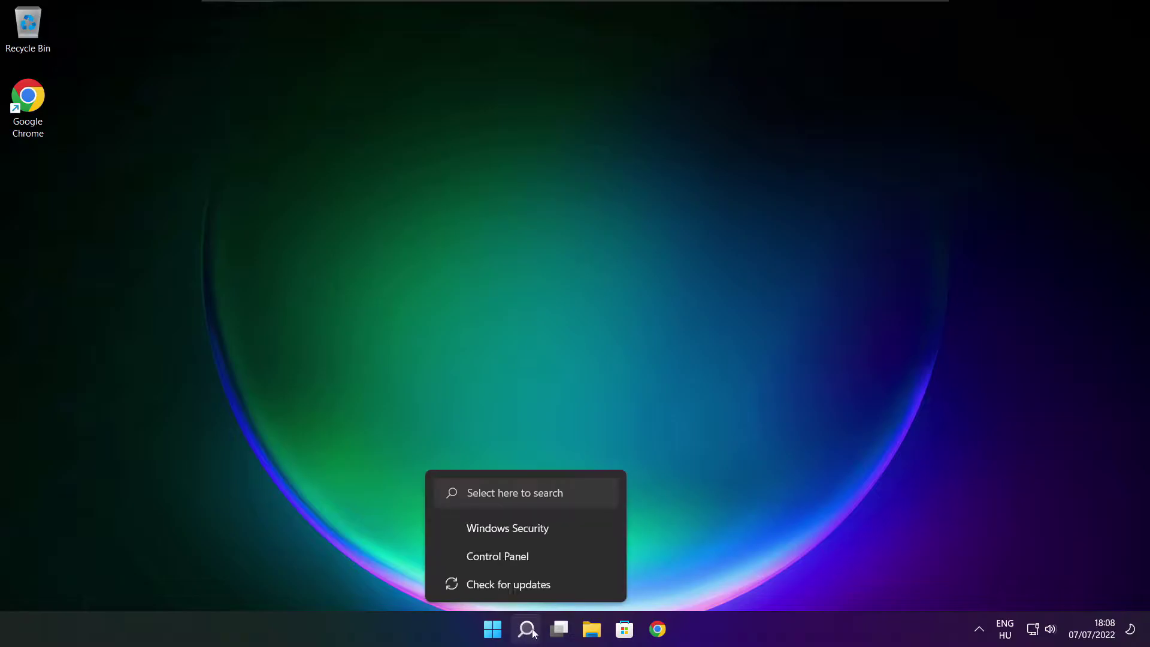
Search Windows for "device manager", open Device Manager and maximize its window.
click(529, 632)
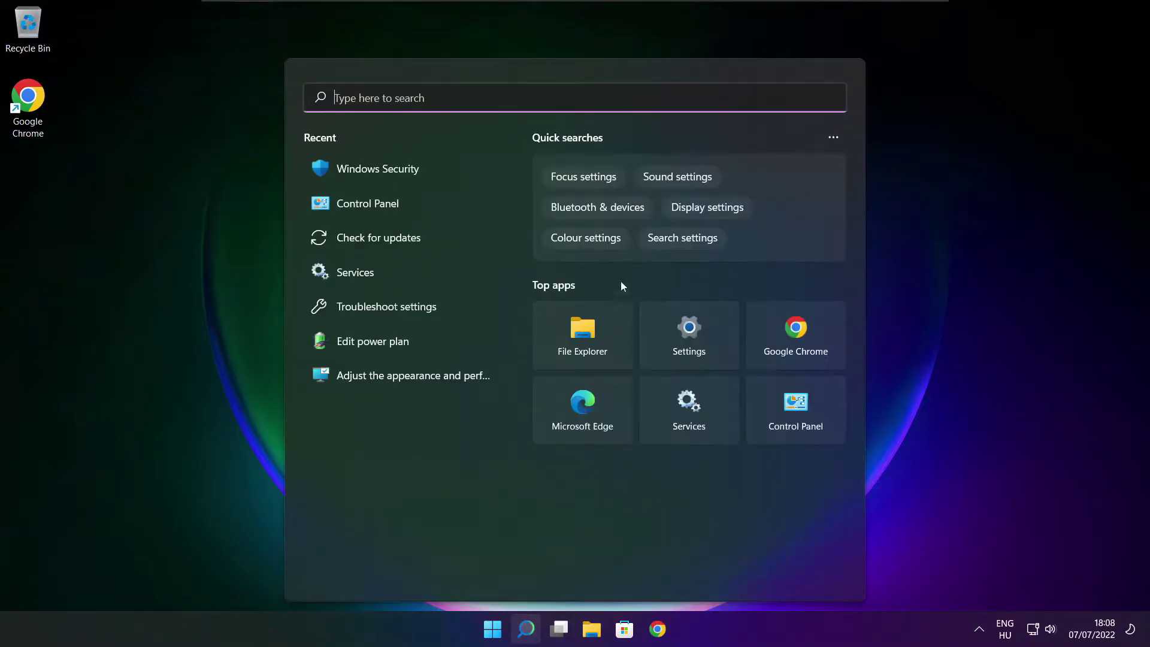
text(device m)
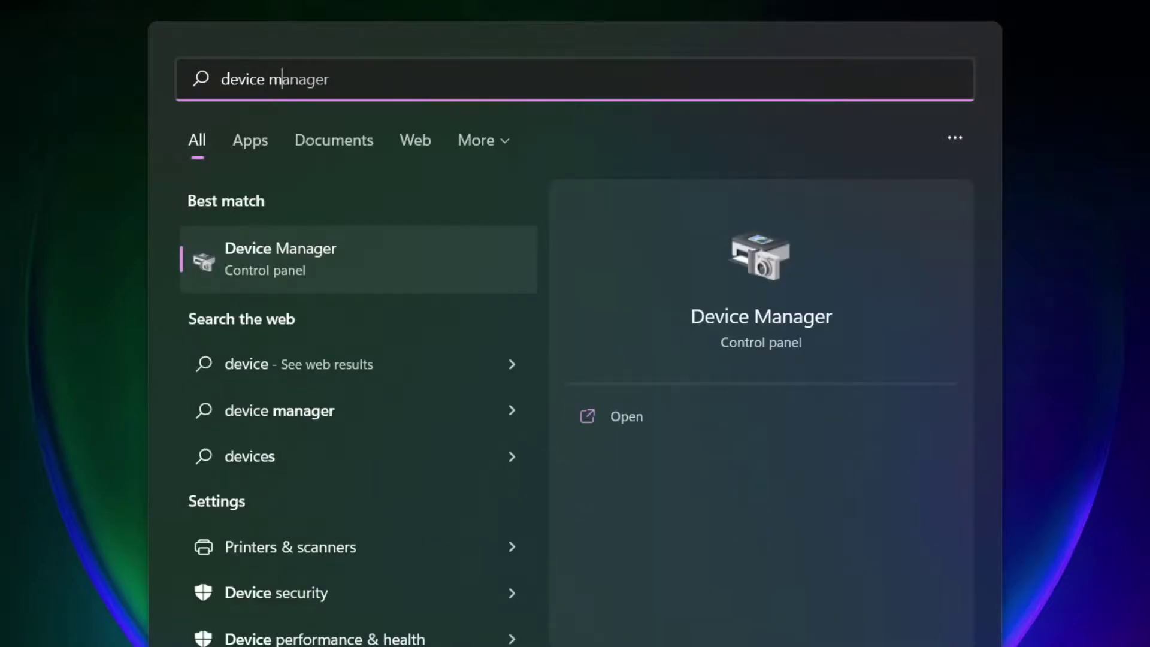
text(anag)
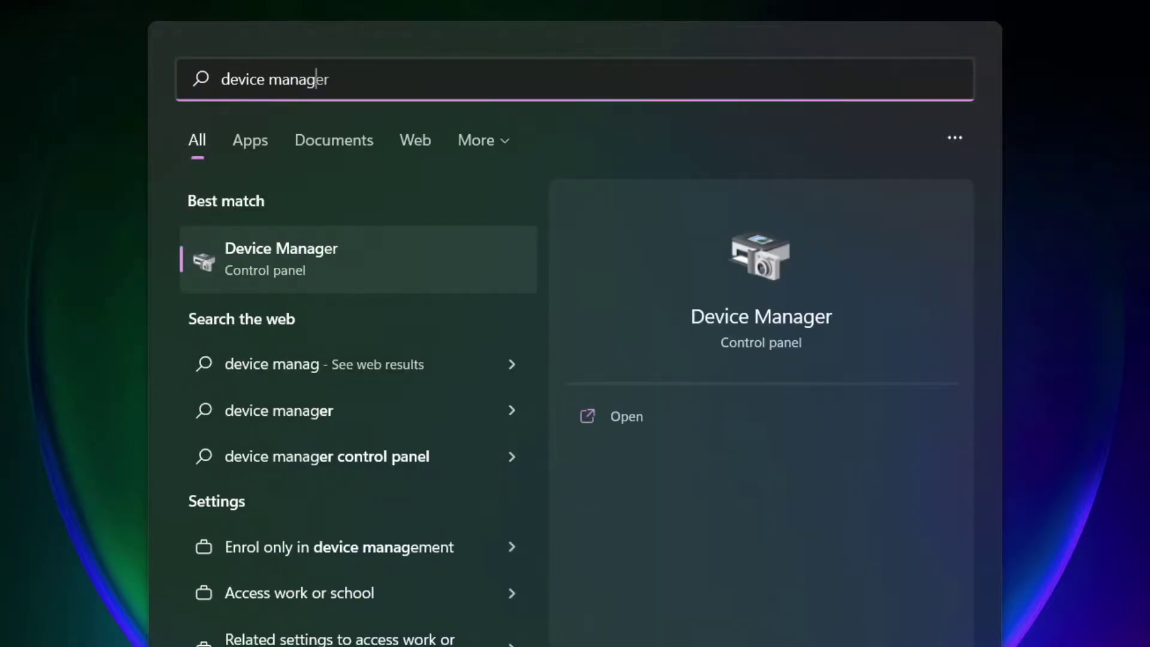
text(er)
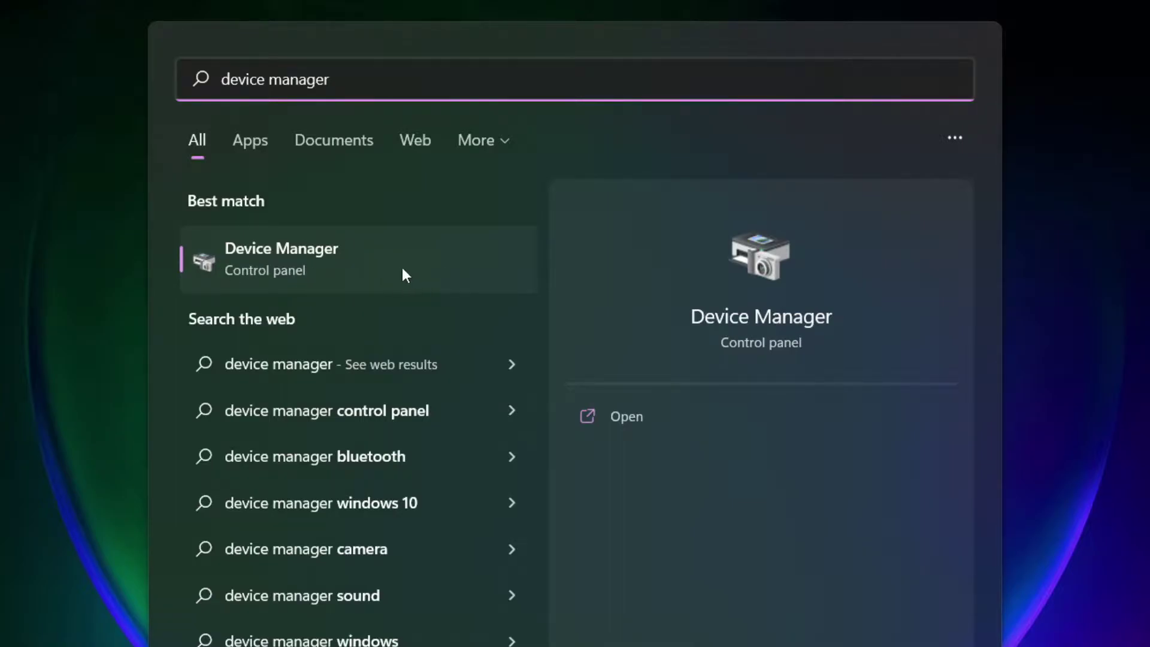
click(421, 269)
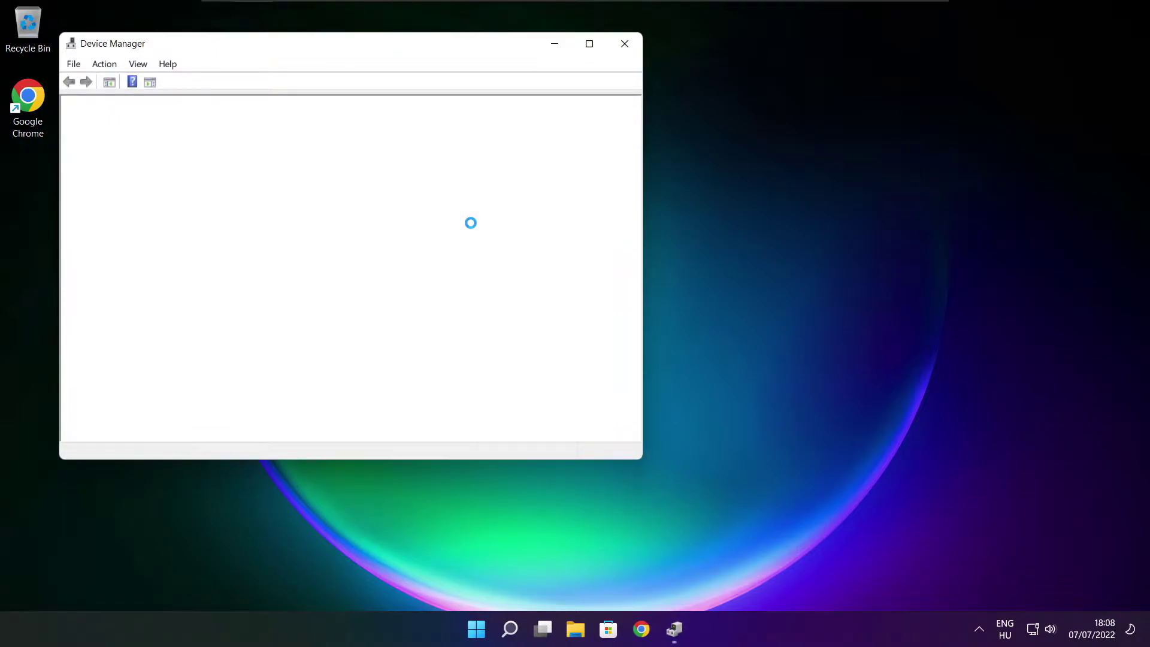
click(590, 43)
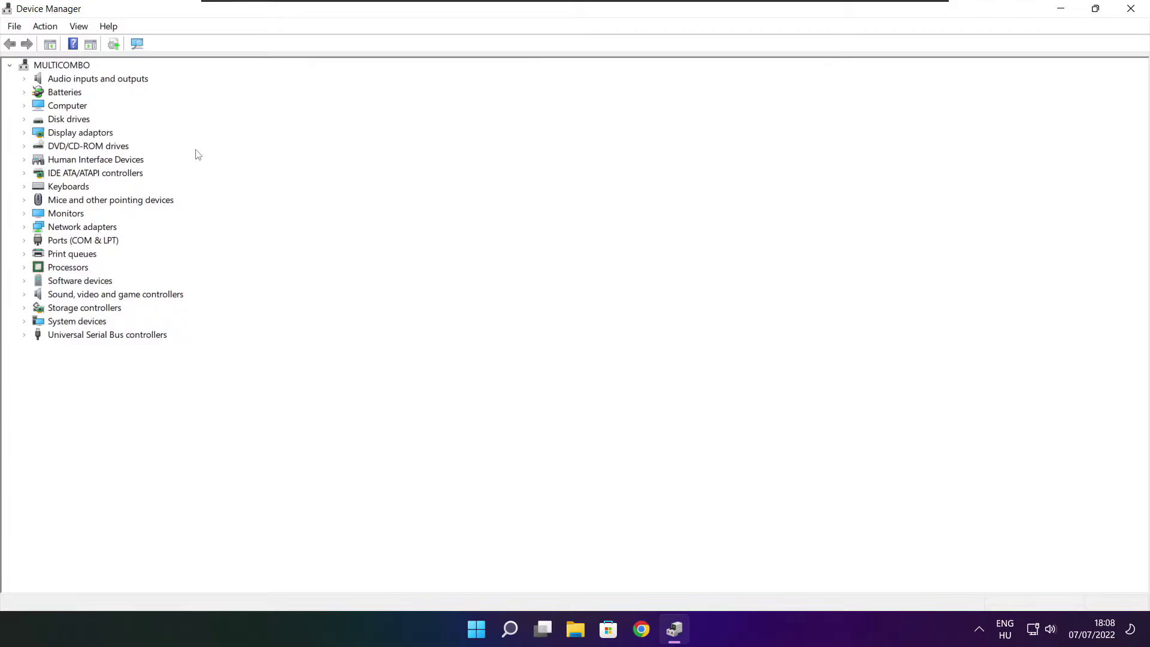
Run an automatic driver update for the VMware SVGA 3D display adaptor and close the update wizard.
click(32, 133)
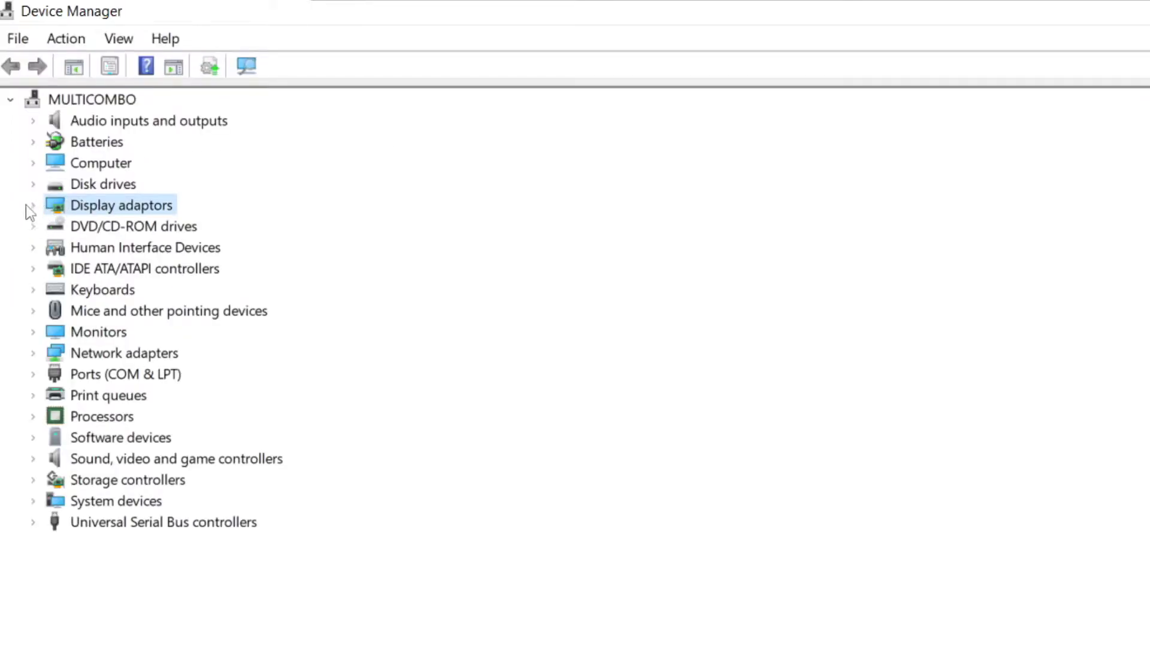
click(33, 205)
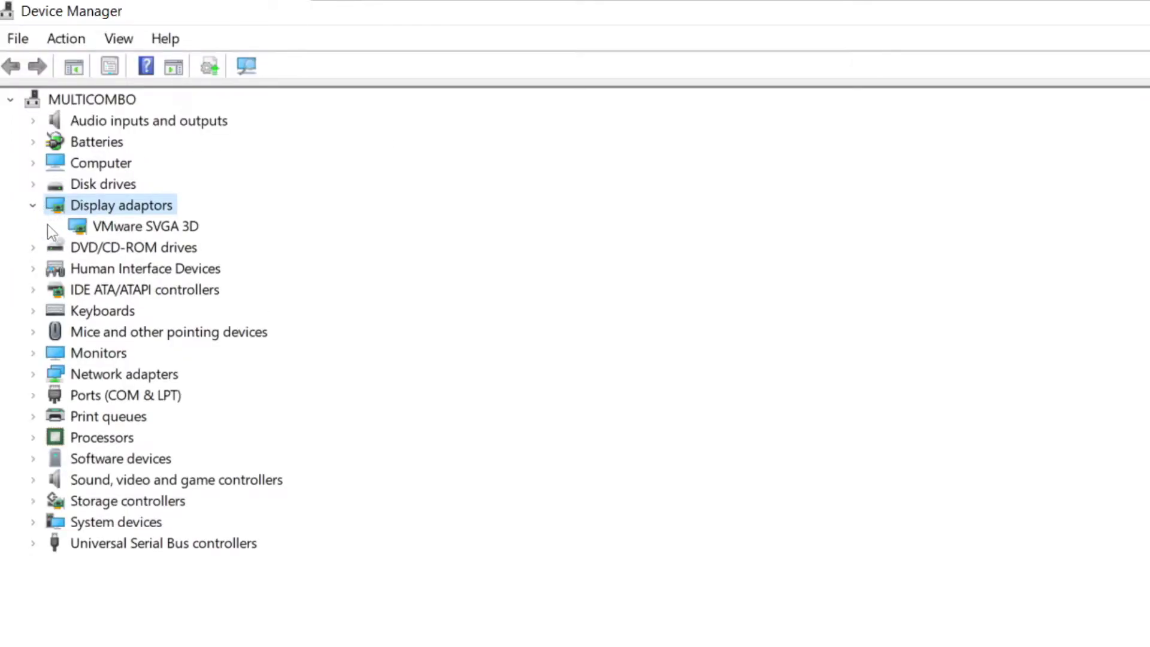
click(172, 232)
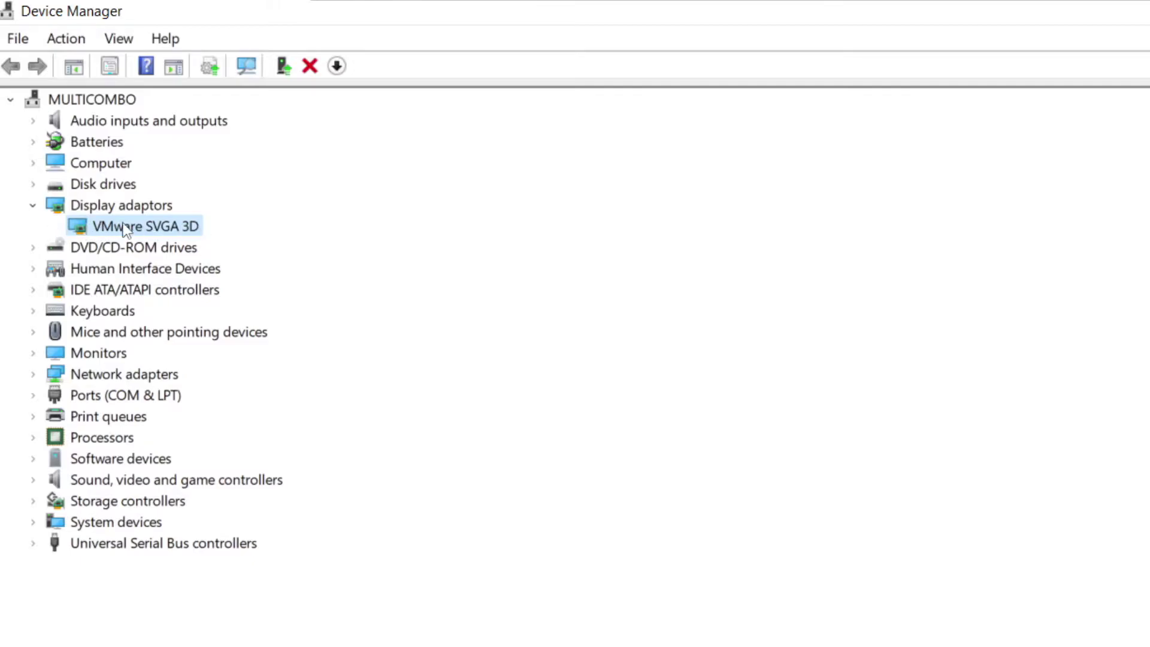
right_click(124, 230)
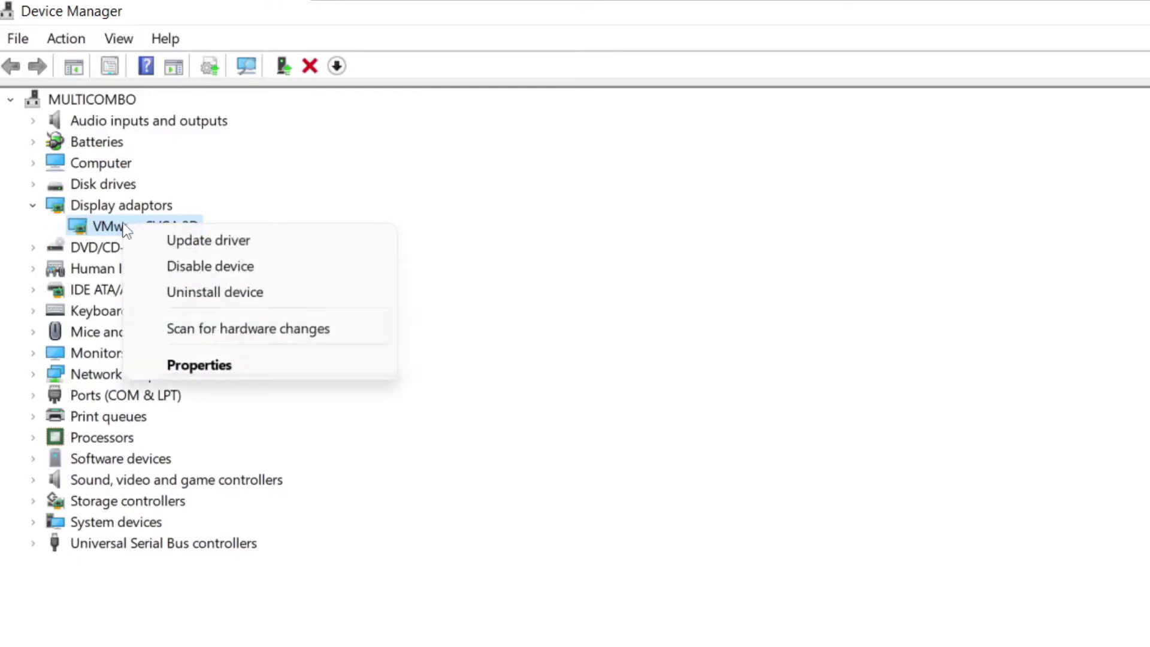
click(253, 241)
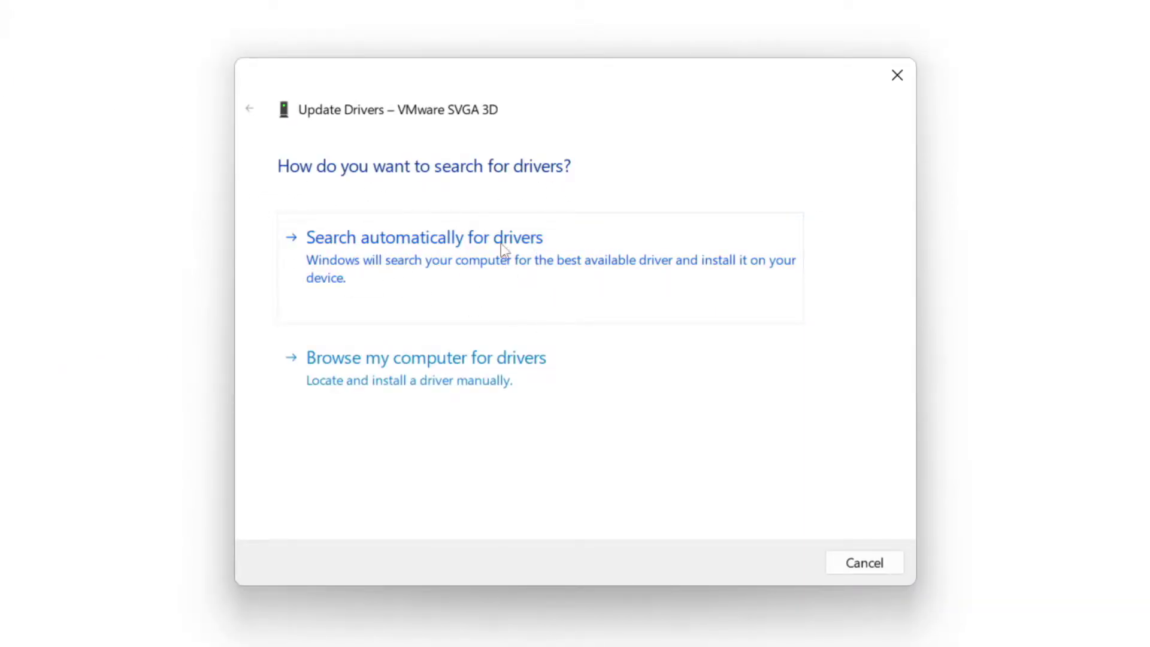
click(503, 264)
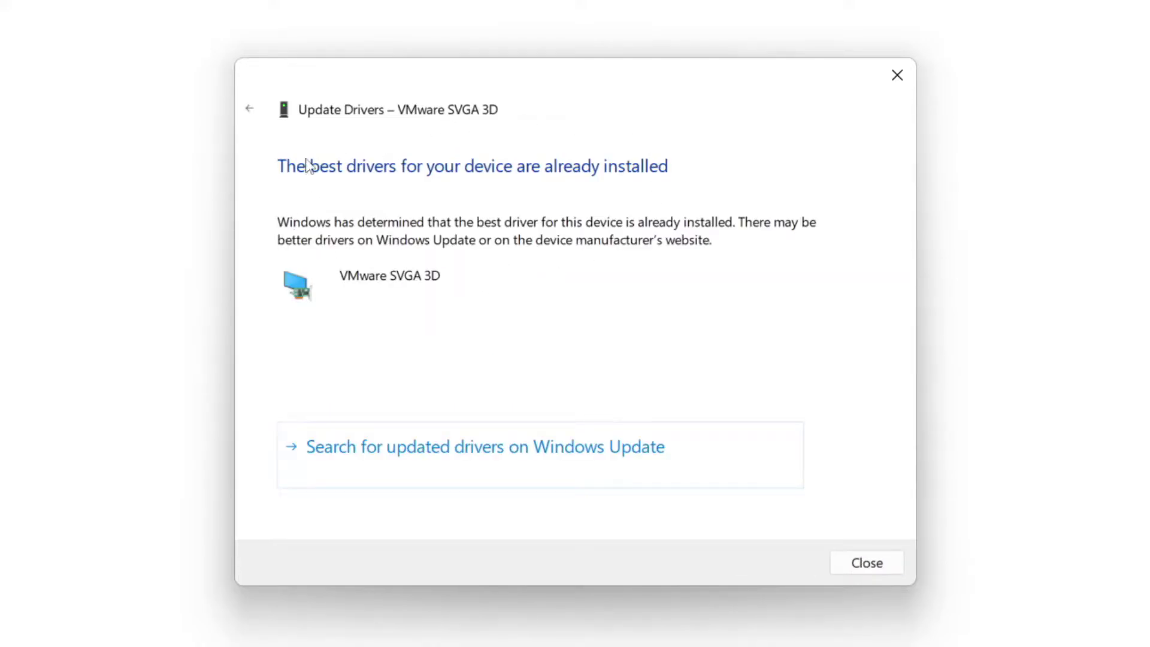
click(865, 566)
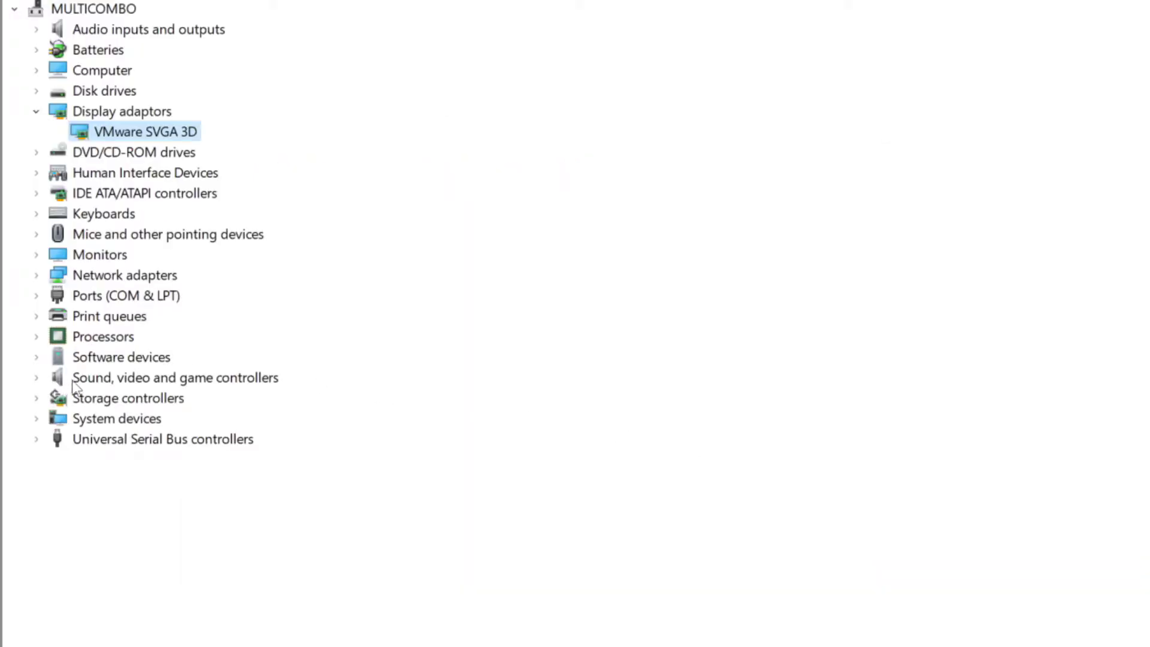
Run an automatic driver update for the High Definition Audio Device under sound controllers, and close Device Manager.
click(75, 383)
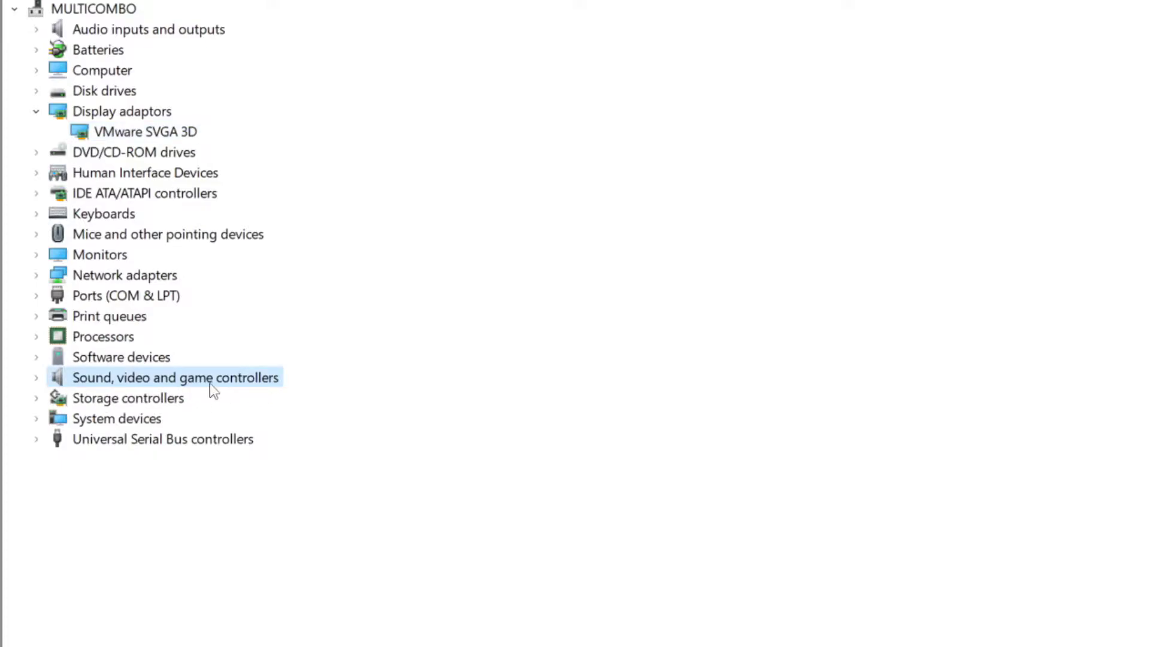
click(37, 378)
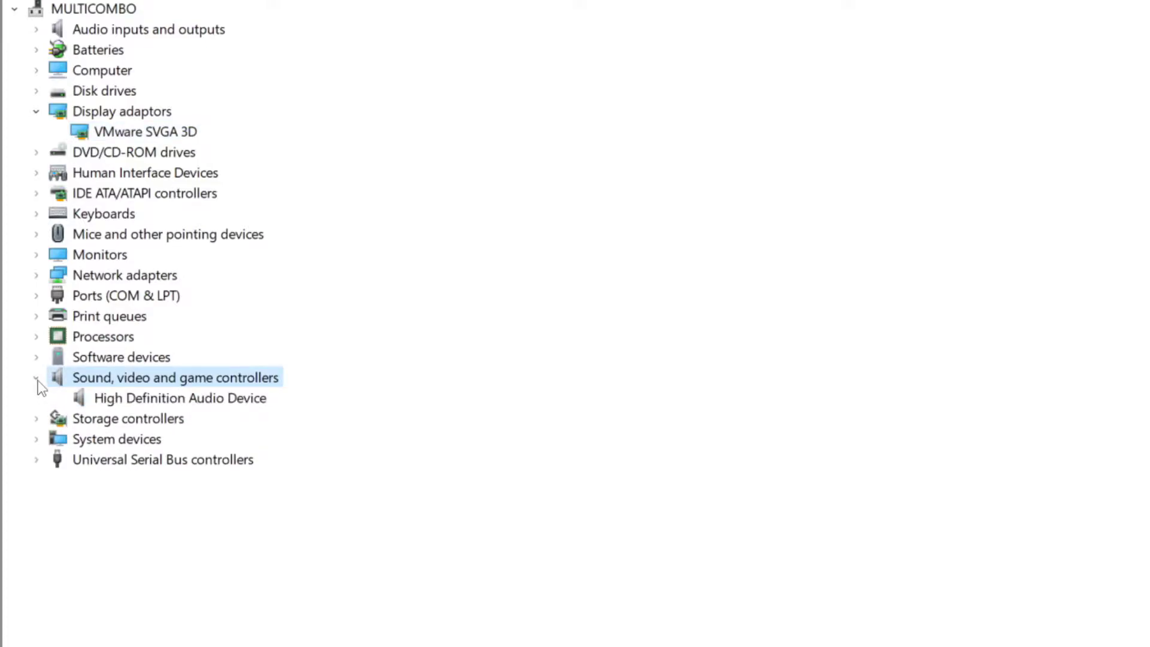
click(194, 401)
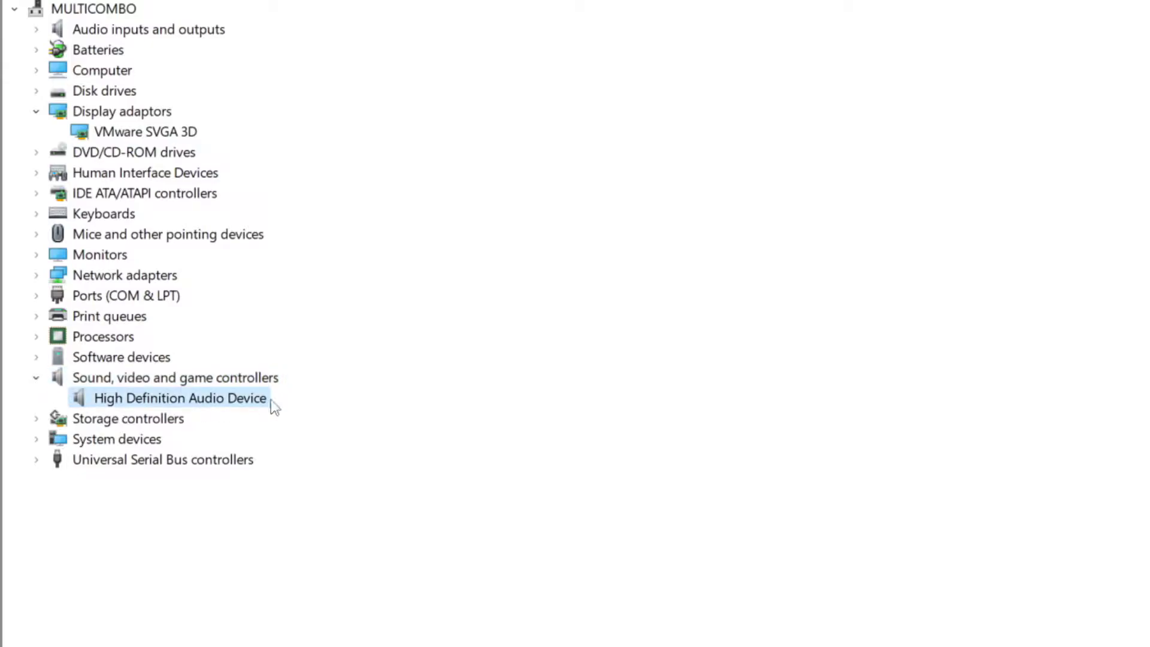
right_click(168, 401)
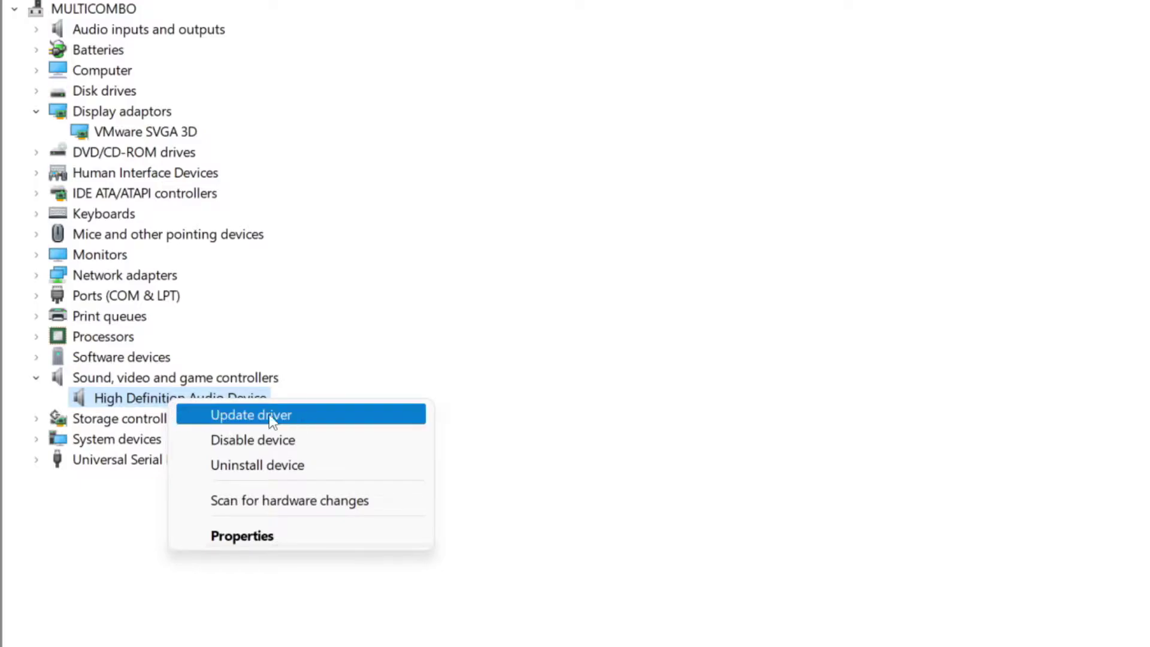
click(342, 419)
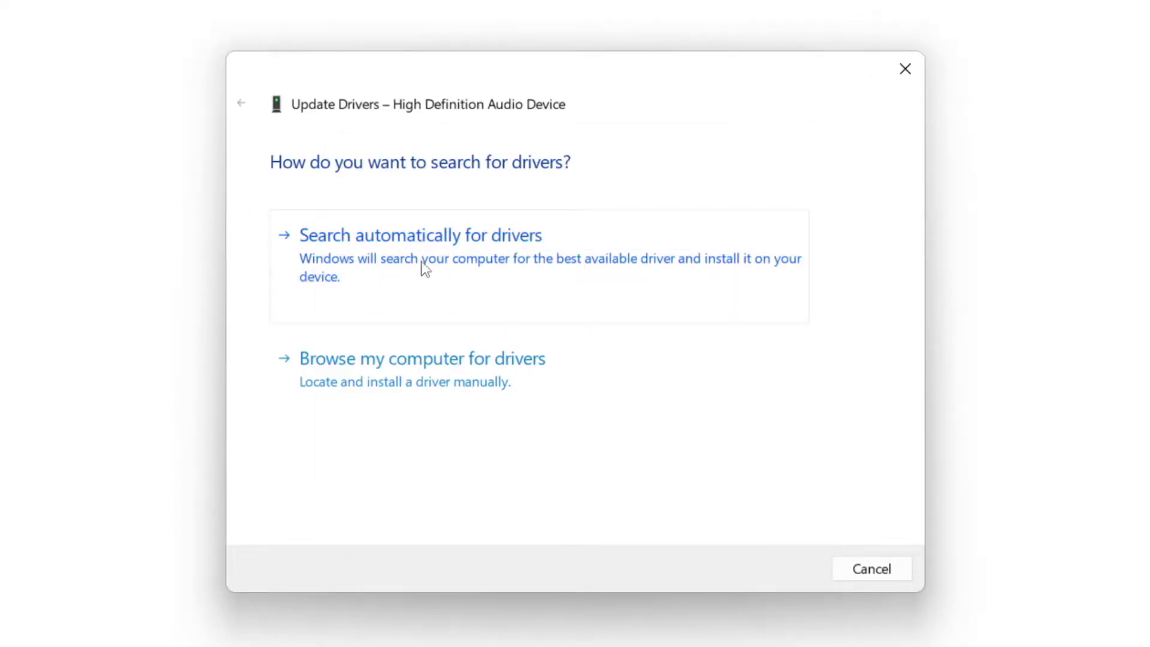
click(458, 259)
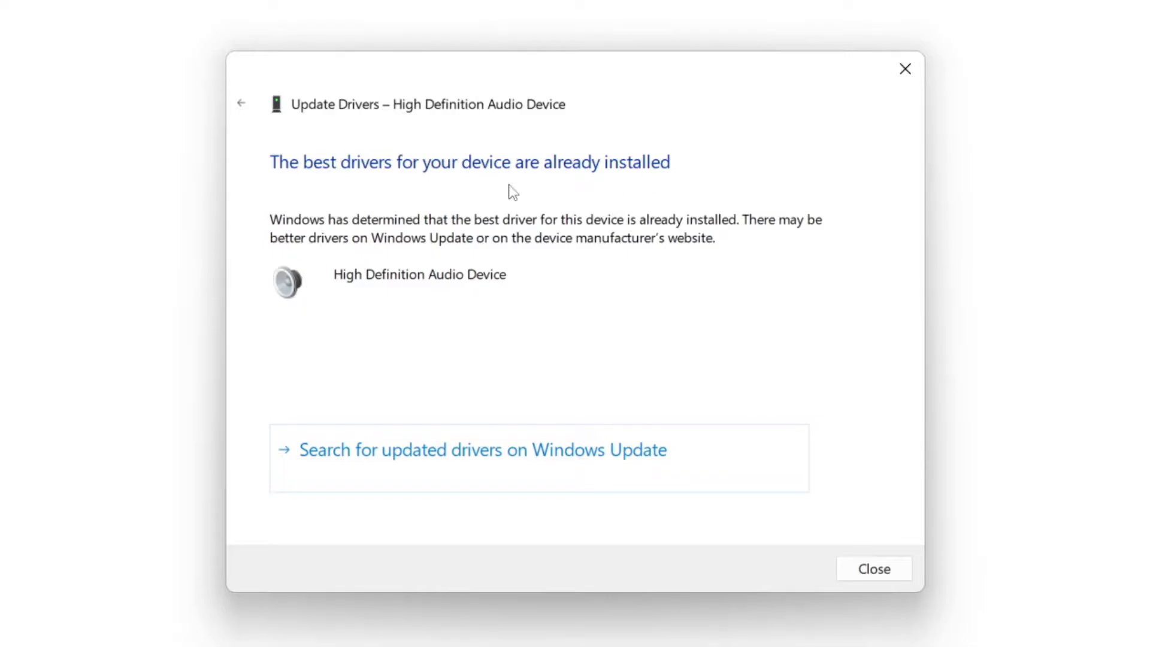
click(876, 569)
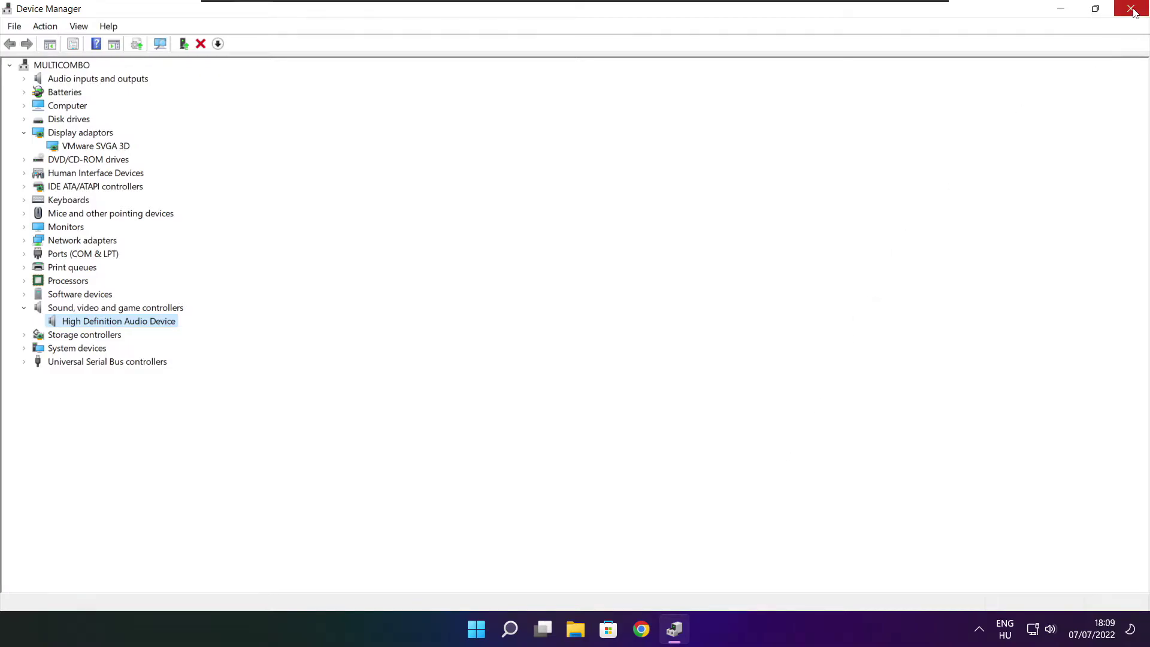
click(1132, 8)
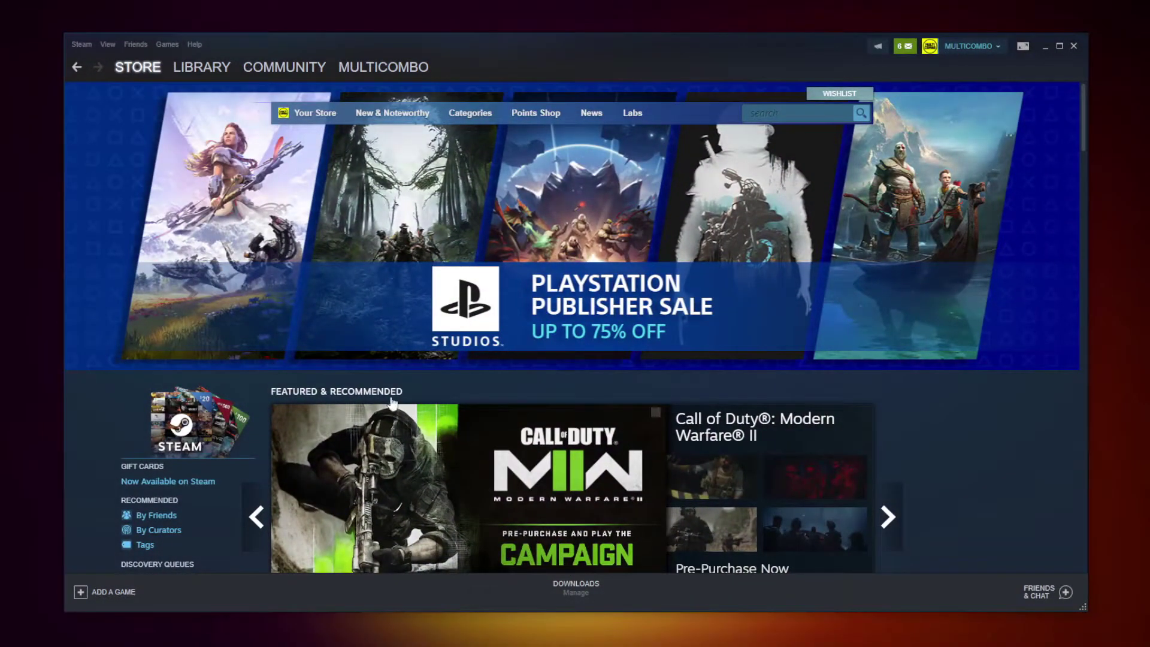
Switch to Steam and verify the integrity of the local files of the favorite game labelled NOT WORKING GAME.
mouse_move(210, 85)
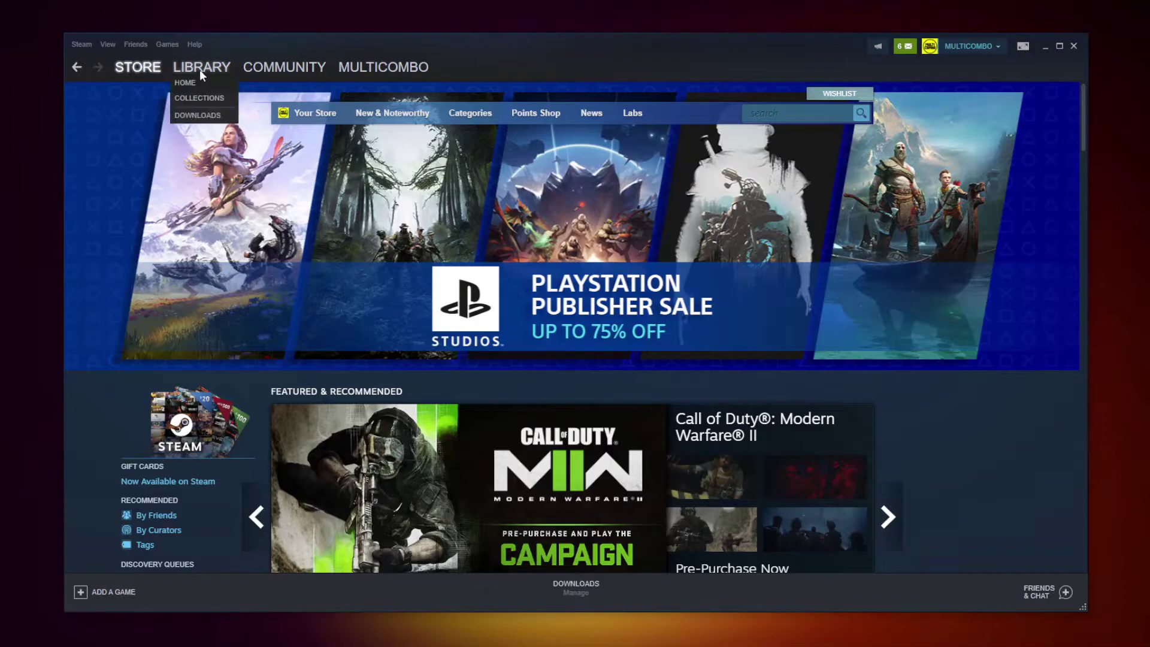
click(196, 64)
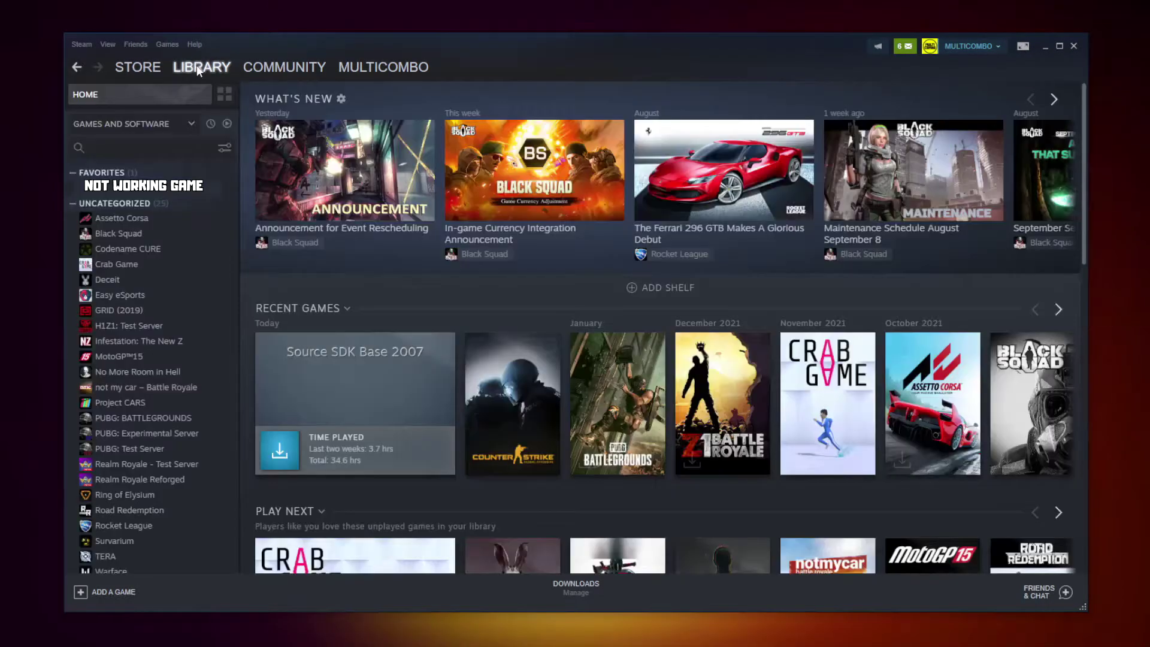
right_click(214, 190)
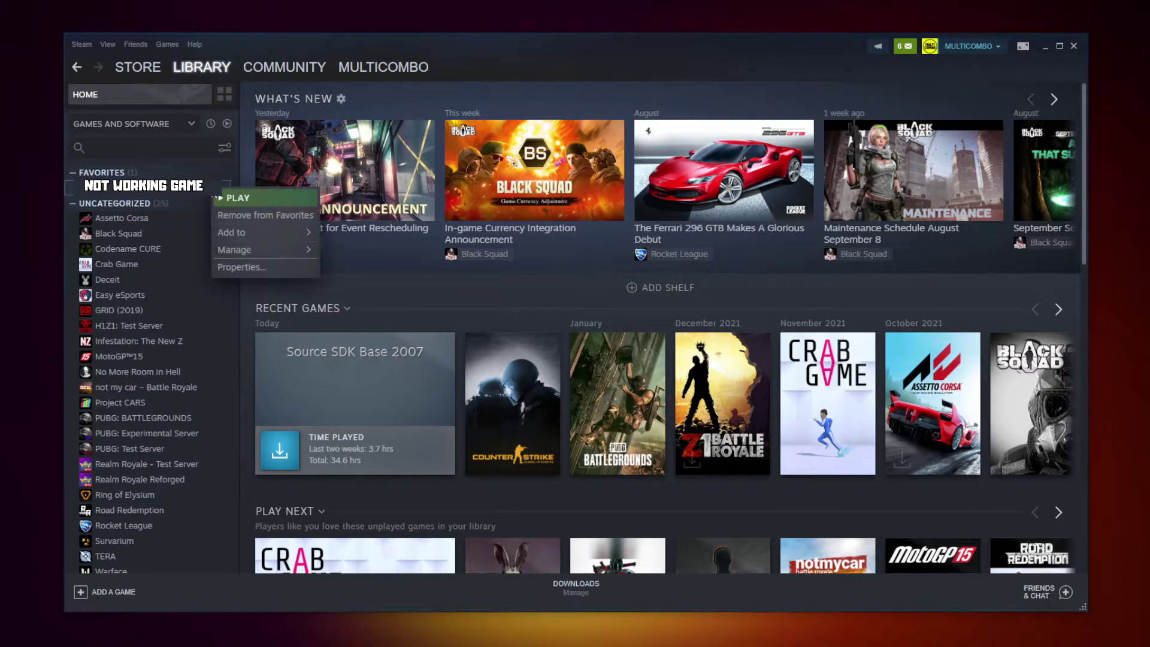
click(257, 265)
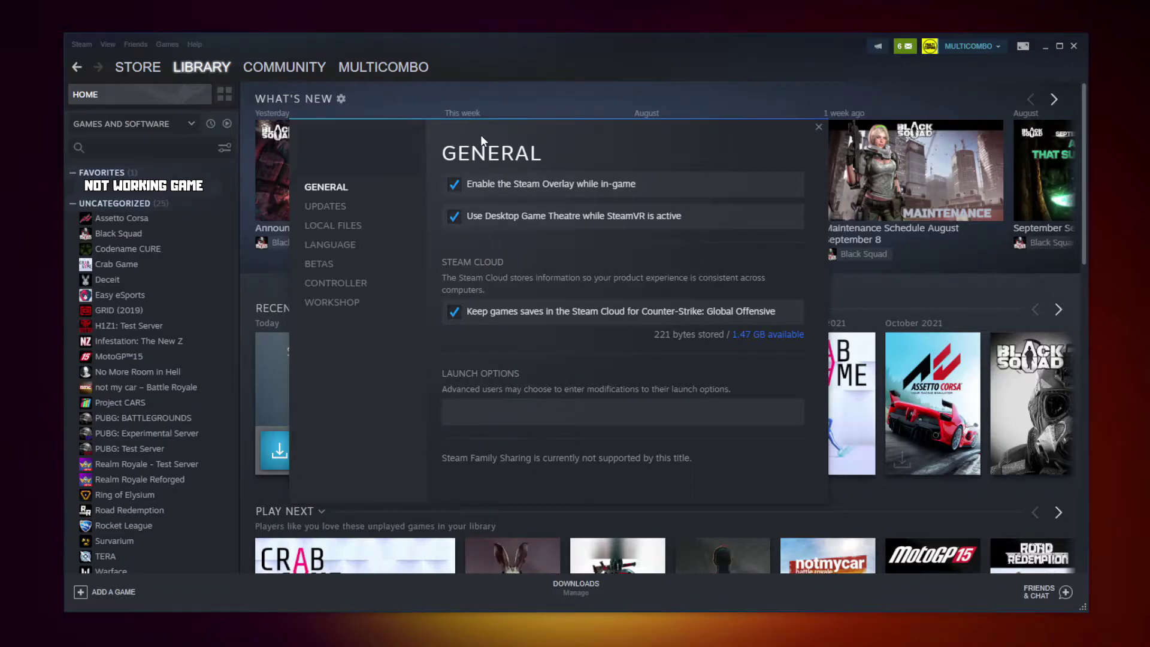
click(339, 232)
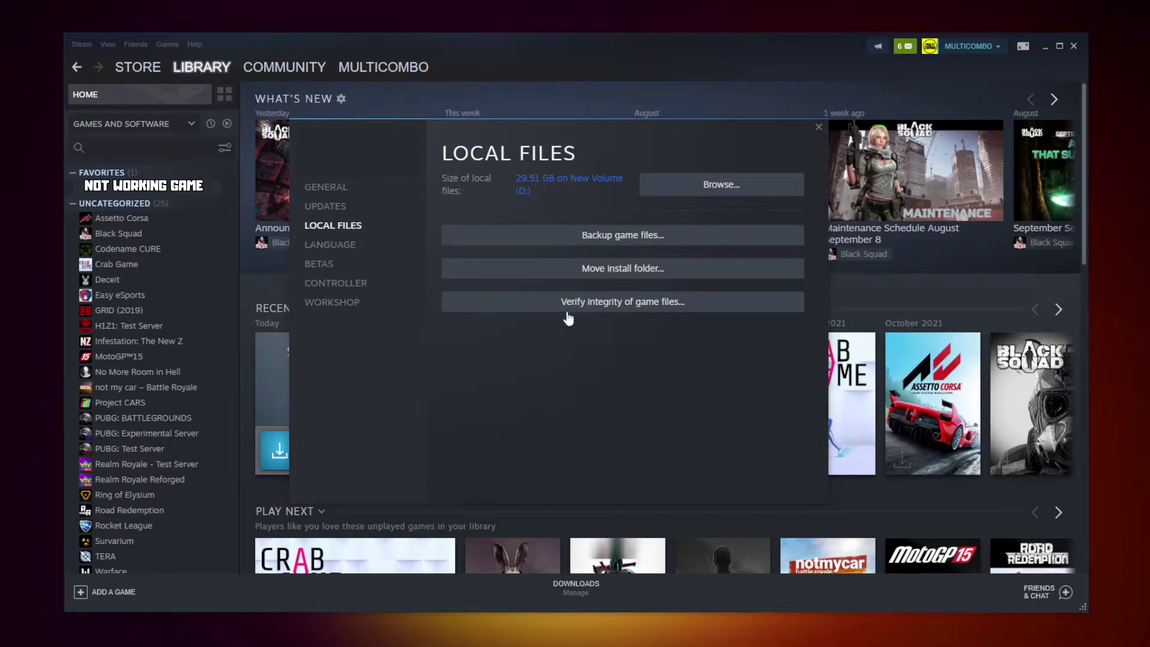
click(627, 306)
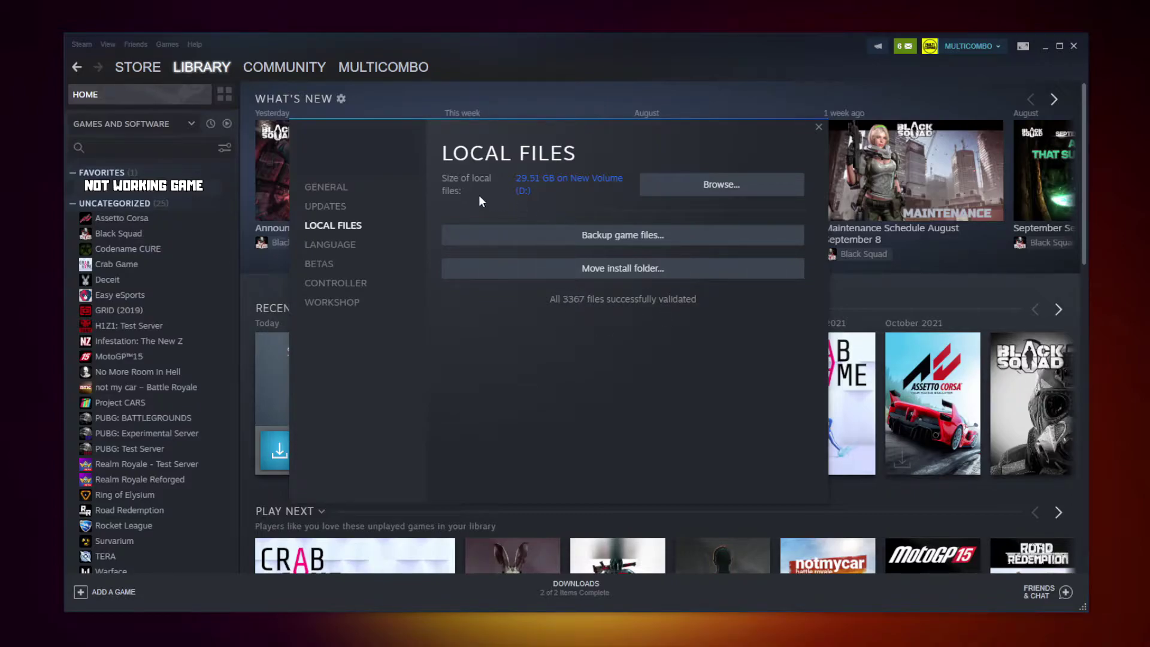
Browse to the game's install folder and open the properties of its application file.
click(725, 187)
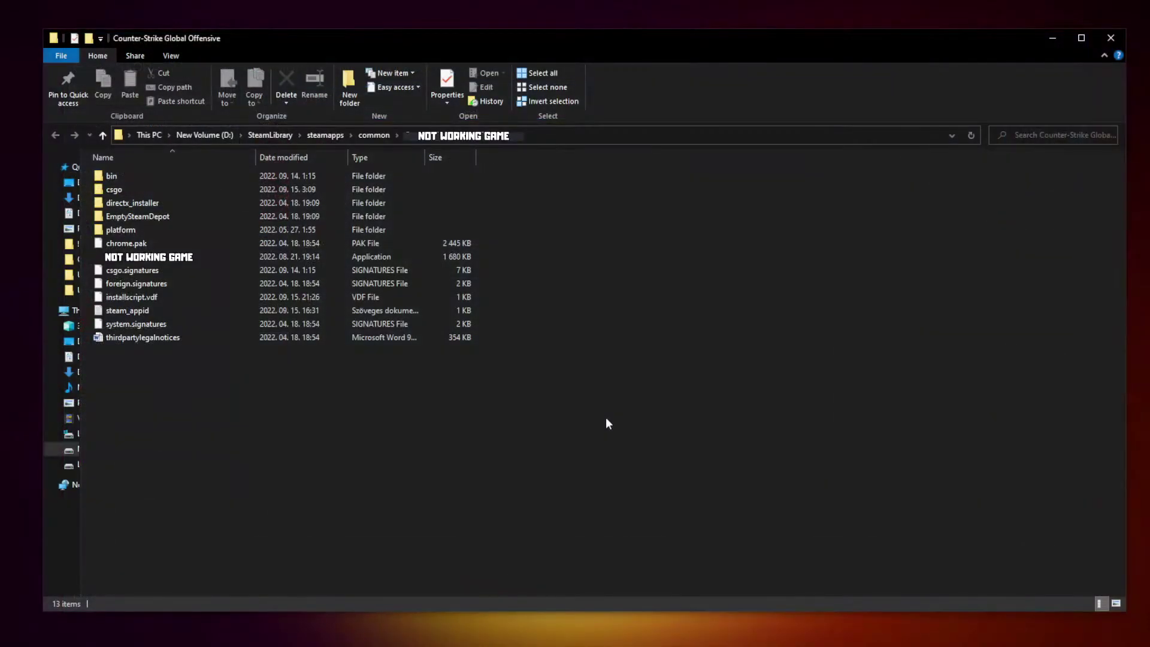
click(150, 258)
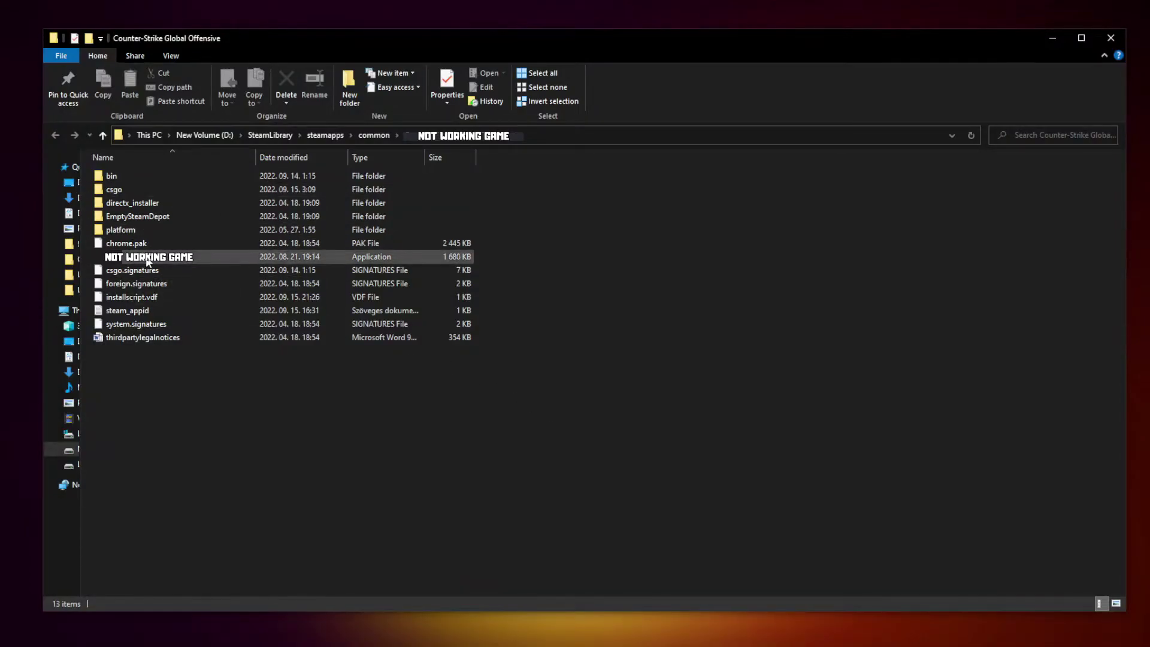
right_click(231, 258)
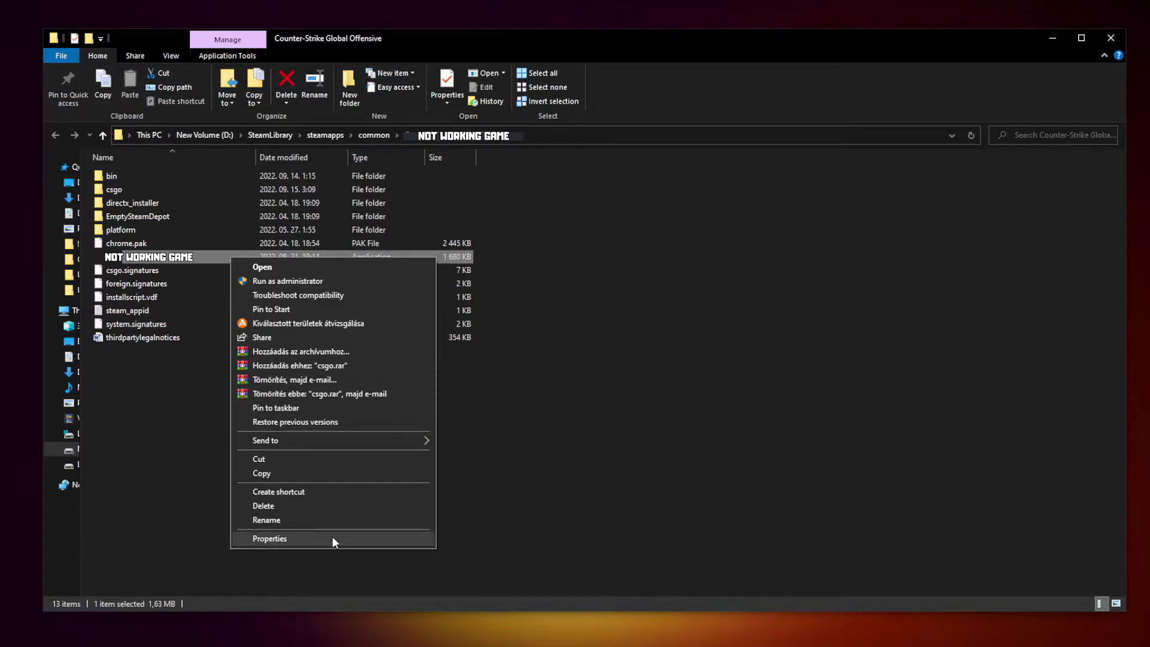
click(333, 539)
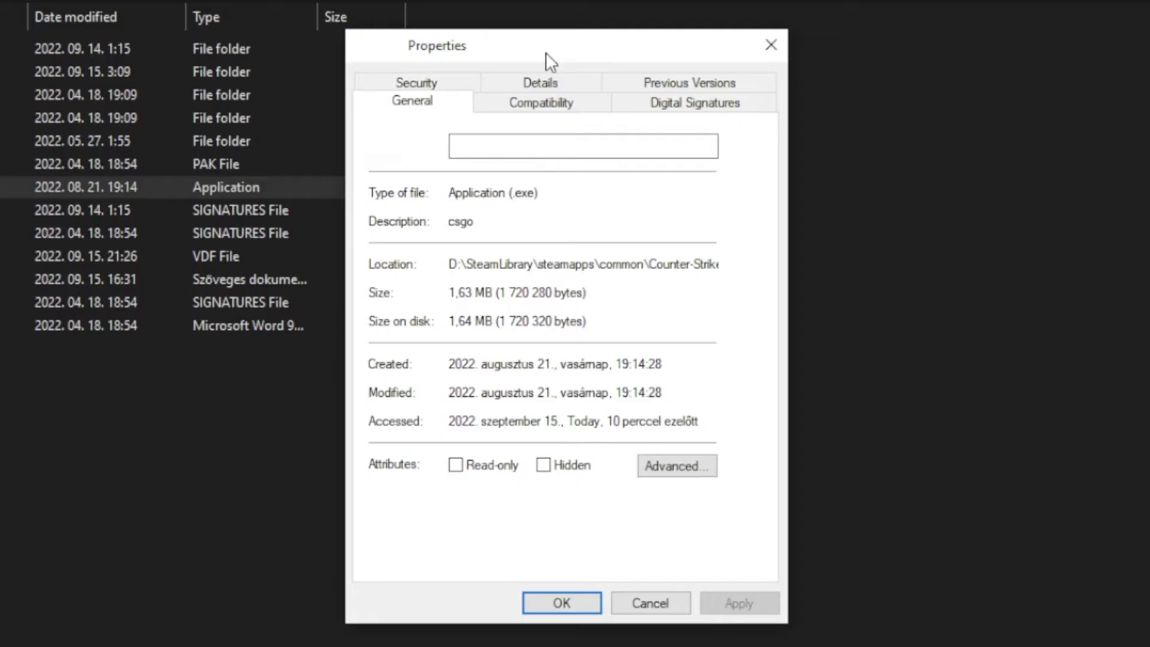
Enable compatibility mode for the game's application and choose Windows 8.
click(553, 111)
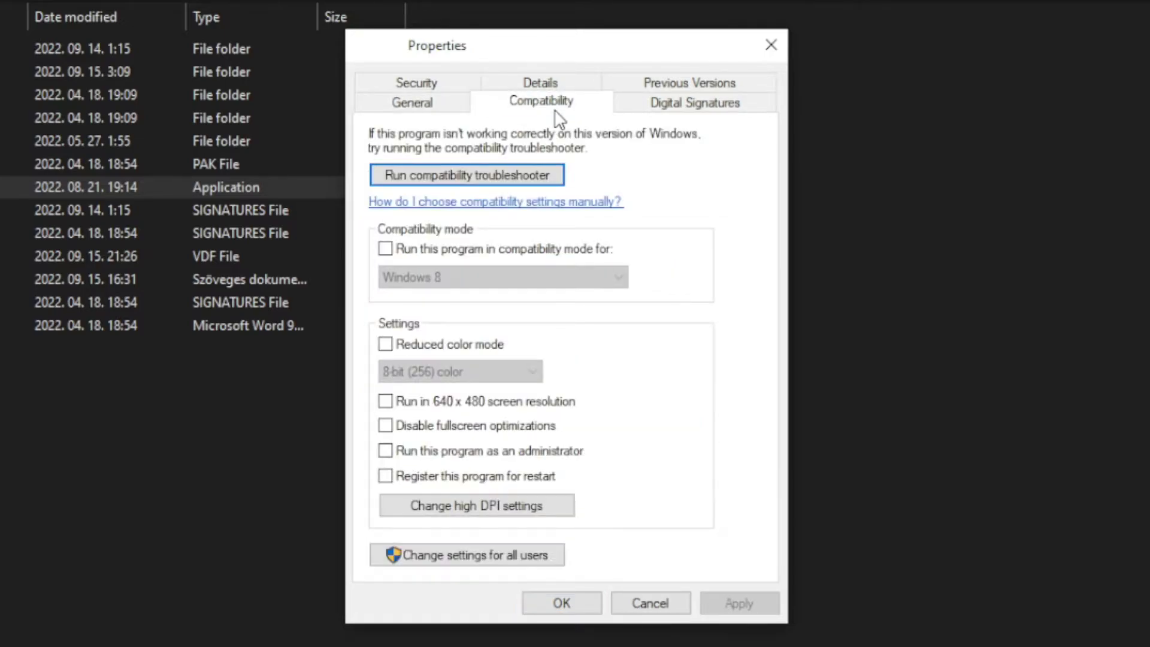
click(386, 251)
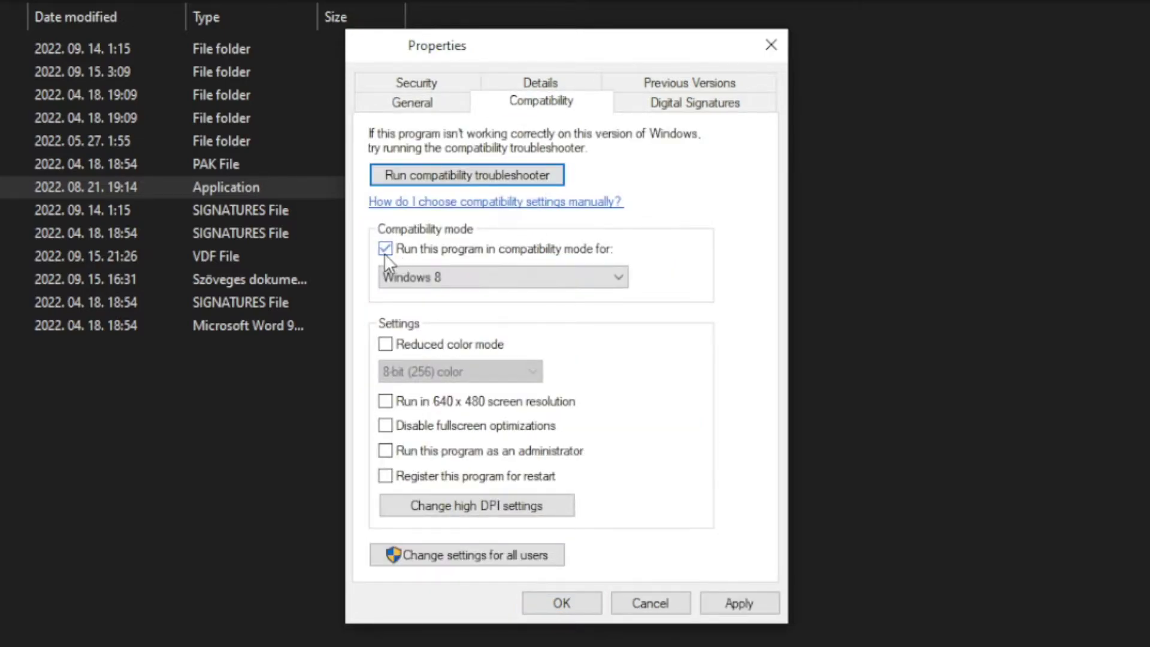
click(445, 272)
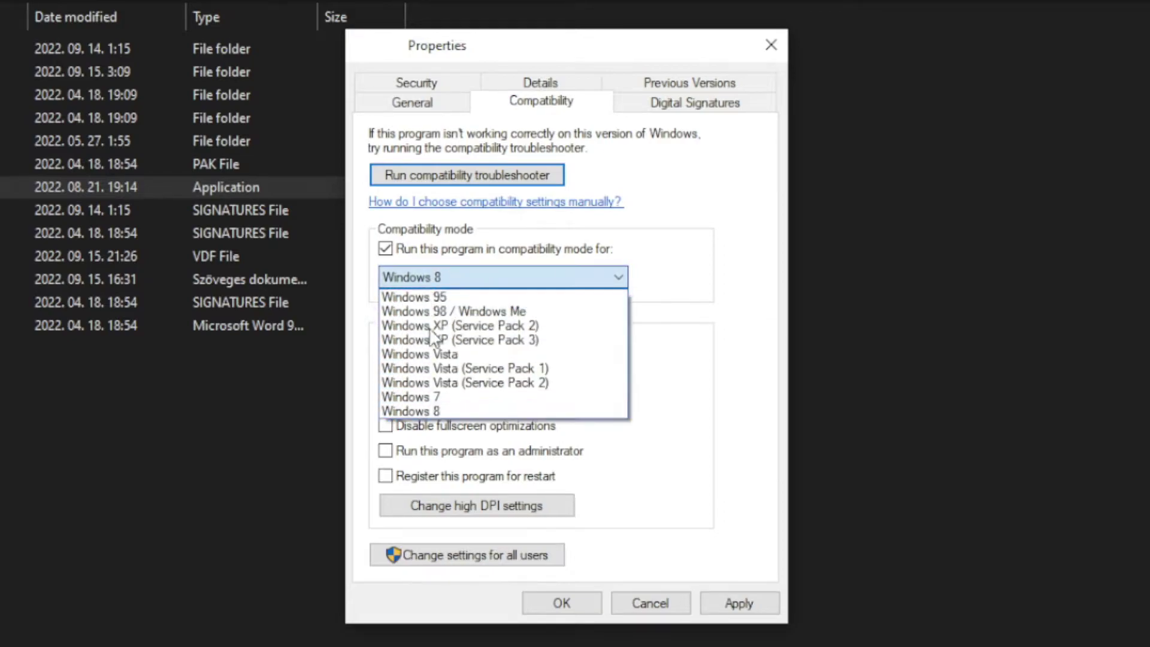
click(437, 411)
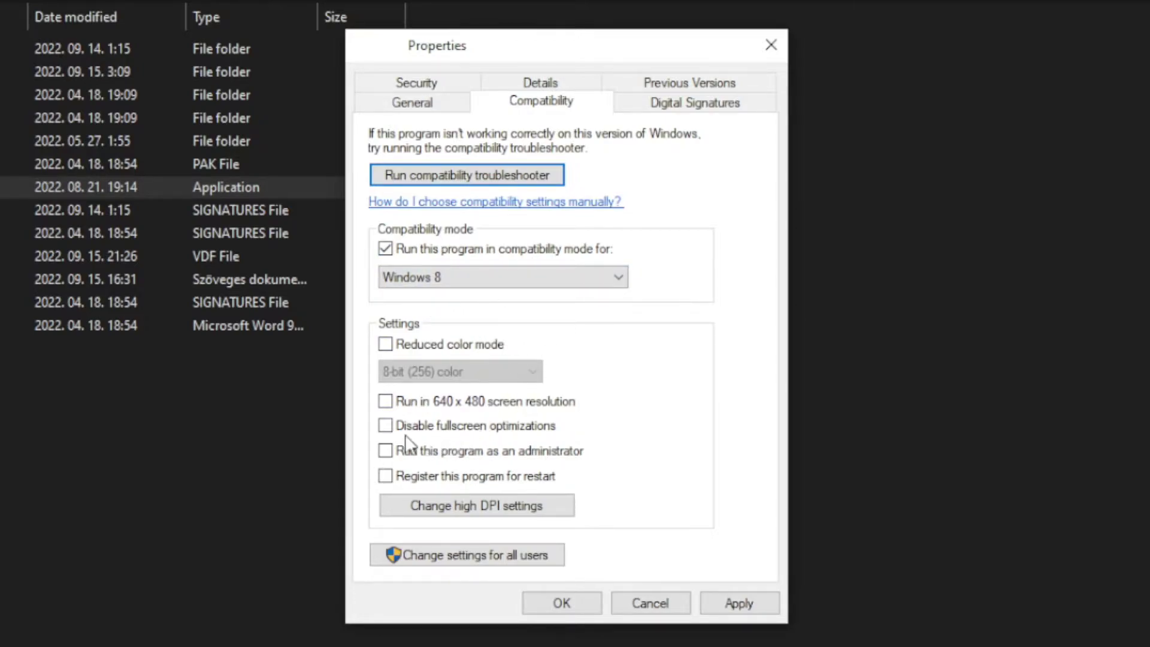
Disable fullscreen optimizations for the game's application, set it to run as an administrator, and apply the properties.
click(465, 429)
click(556, 456)
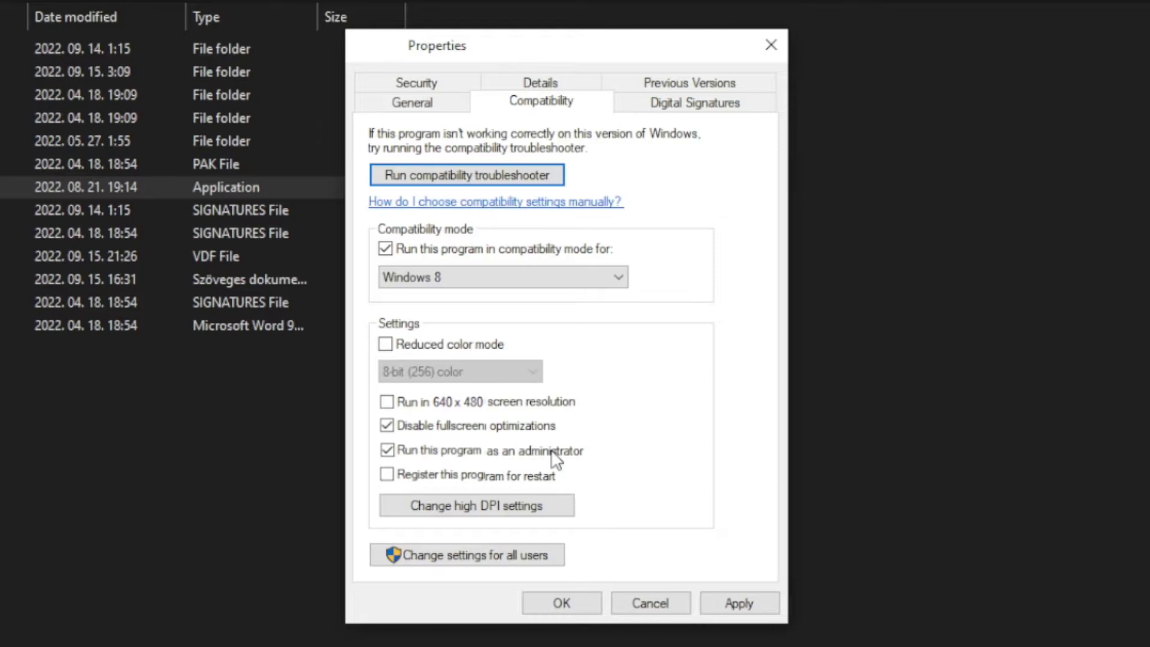
click(745, 603)
click(563, 605)
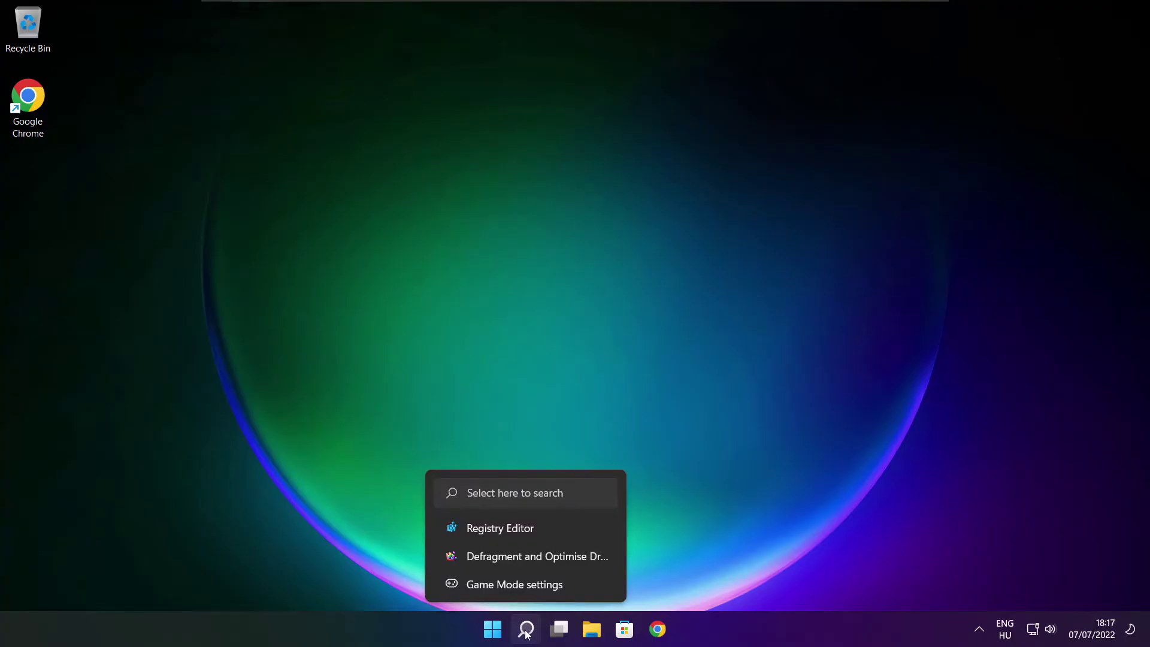
Search Windows for "updates", run a check for updates in Windows Update, and close Settings.
click(526, 629)
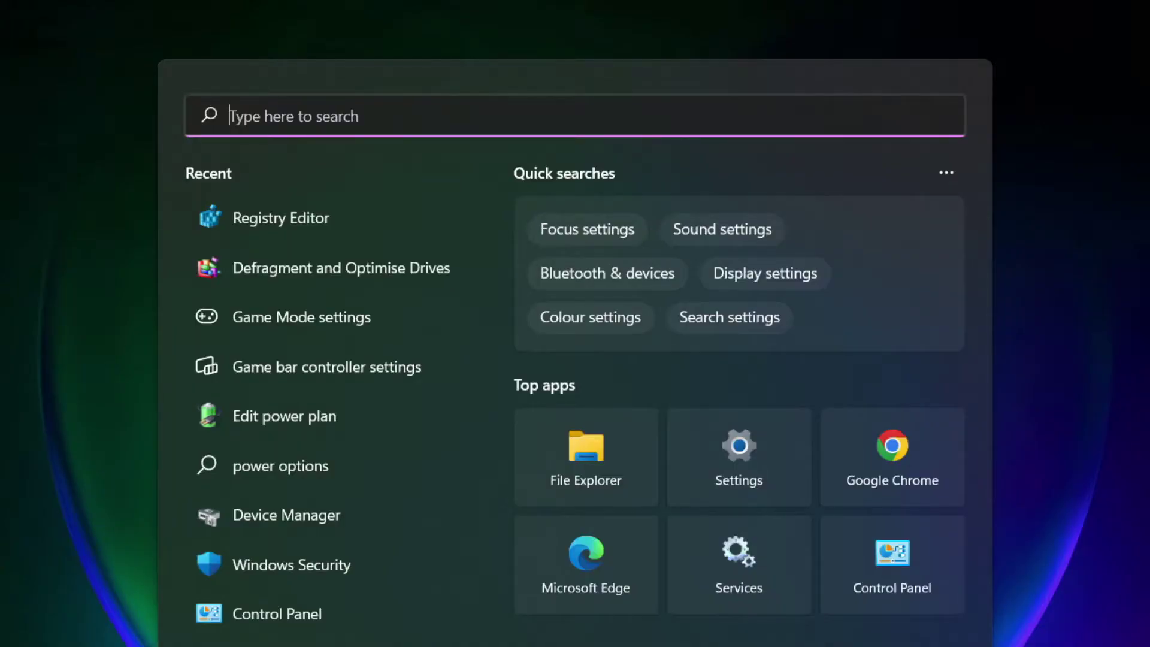
text(u)
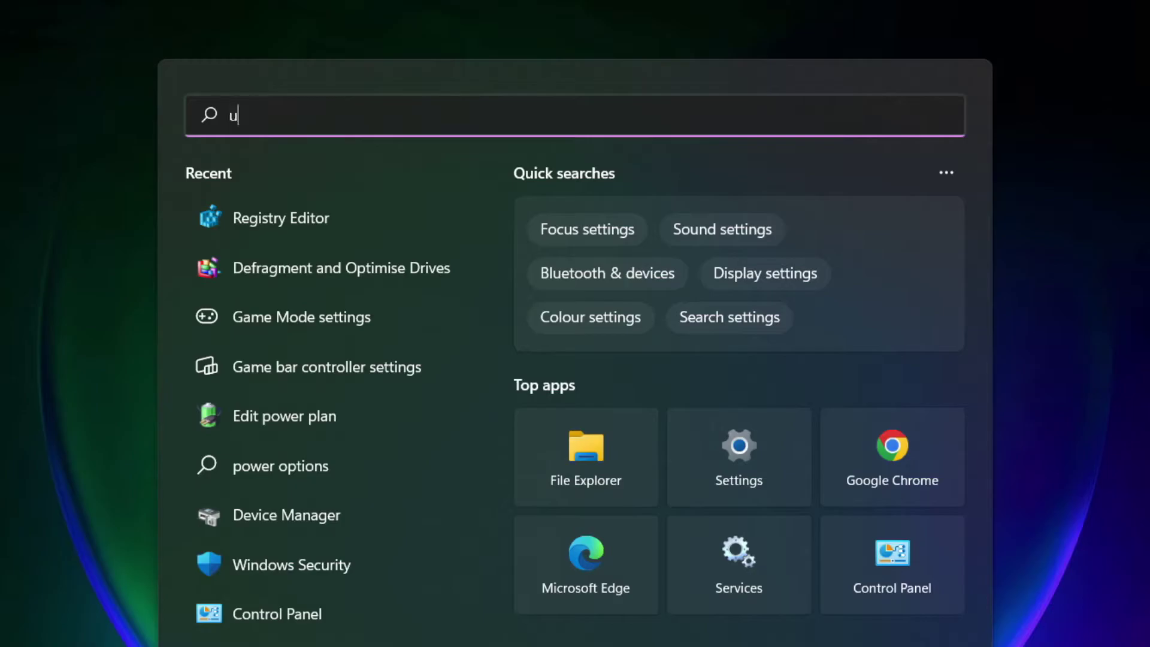
text(pdates)
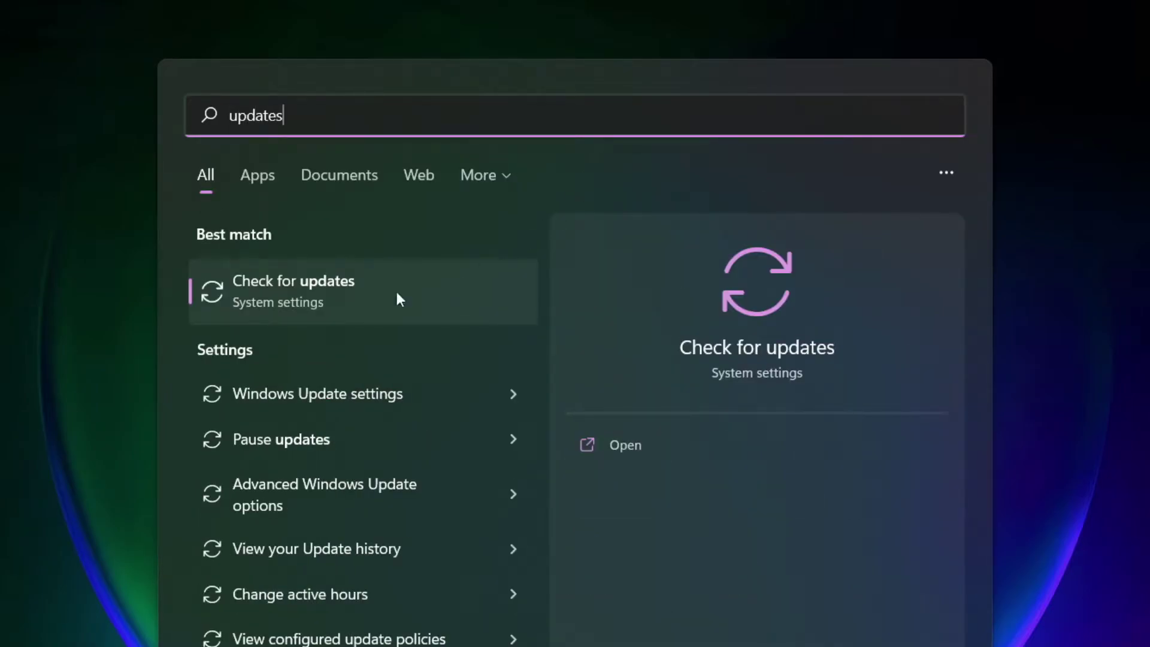
click(349, 303)
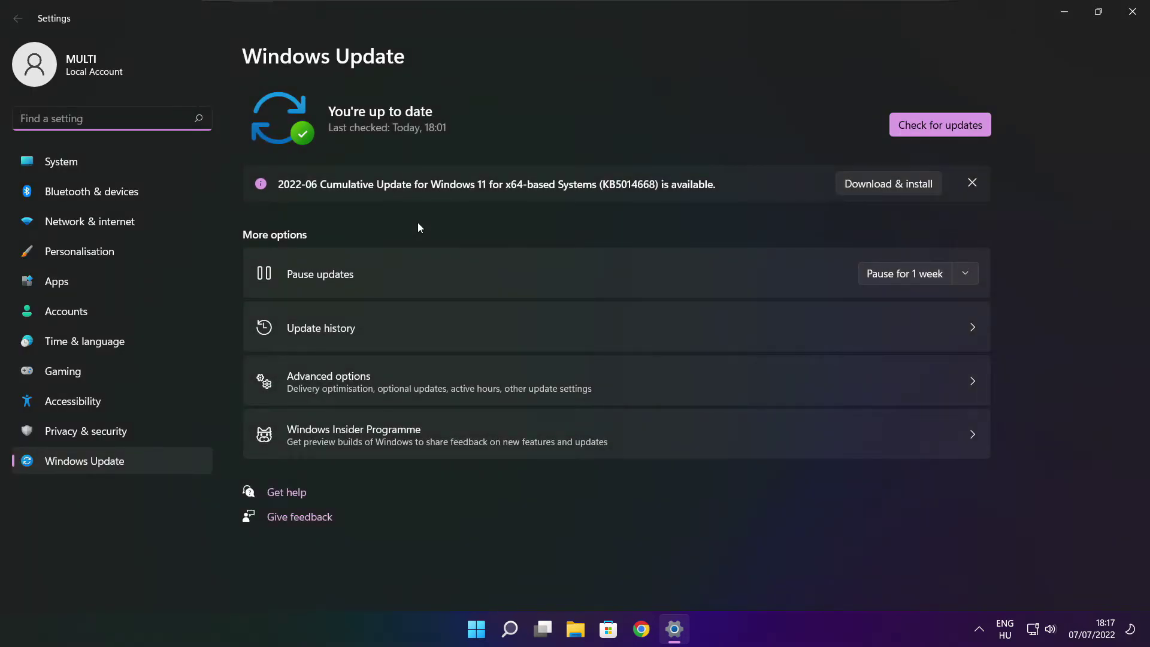
click(940, 126)
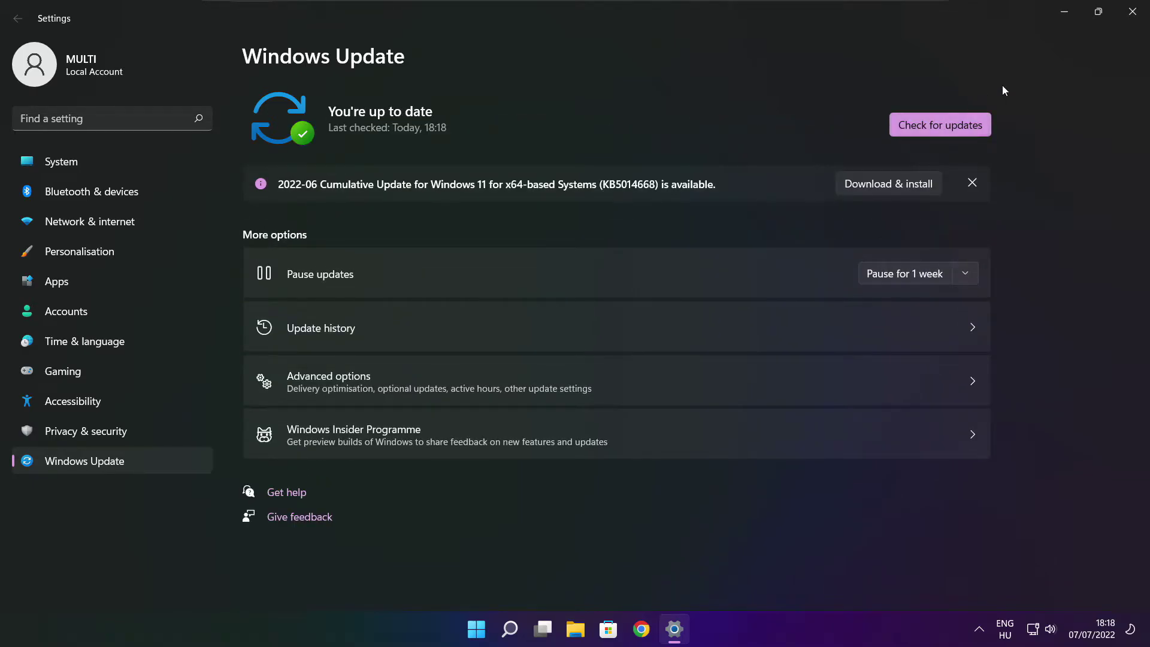
click(1131, 17)
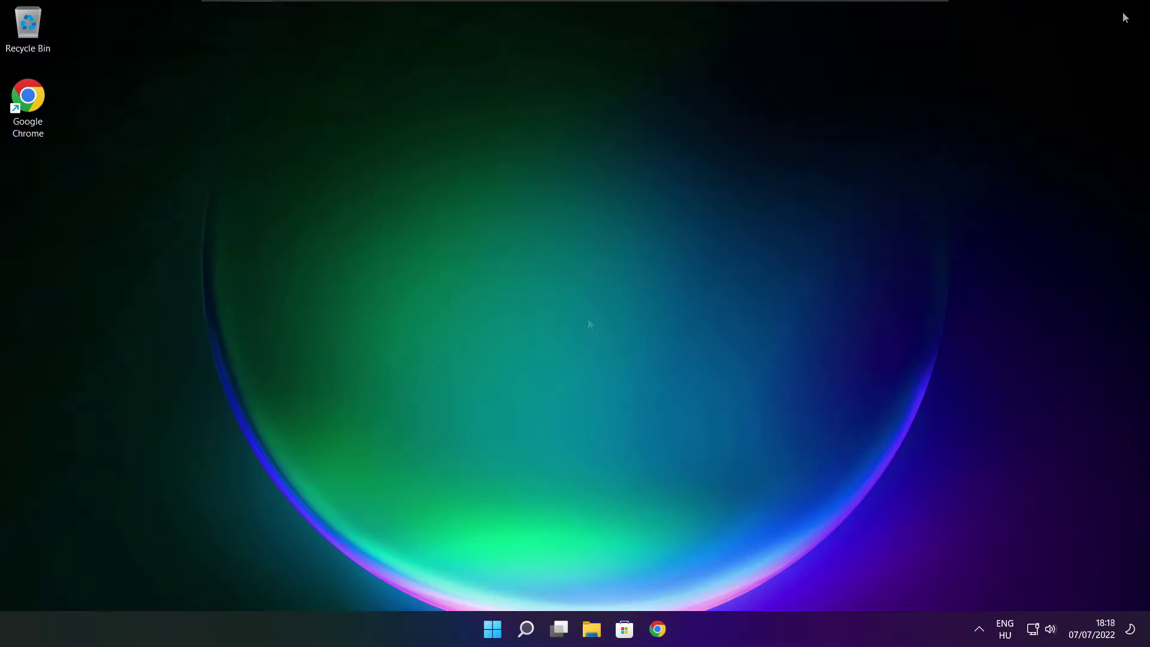
Switch to Chrome and download the English DirectX End-User Runtime Web Installer from the Microsoft Download Center page.
click(657, 630)
key(ctrl+l)
key(End)
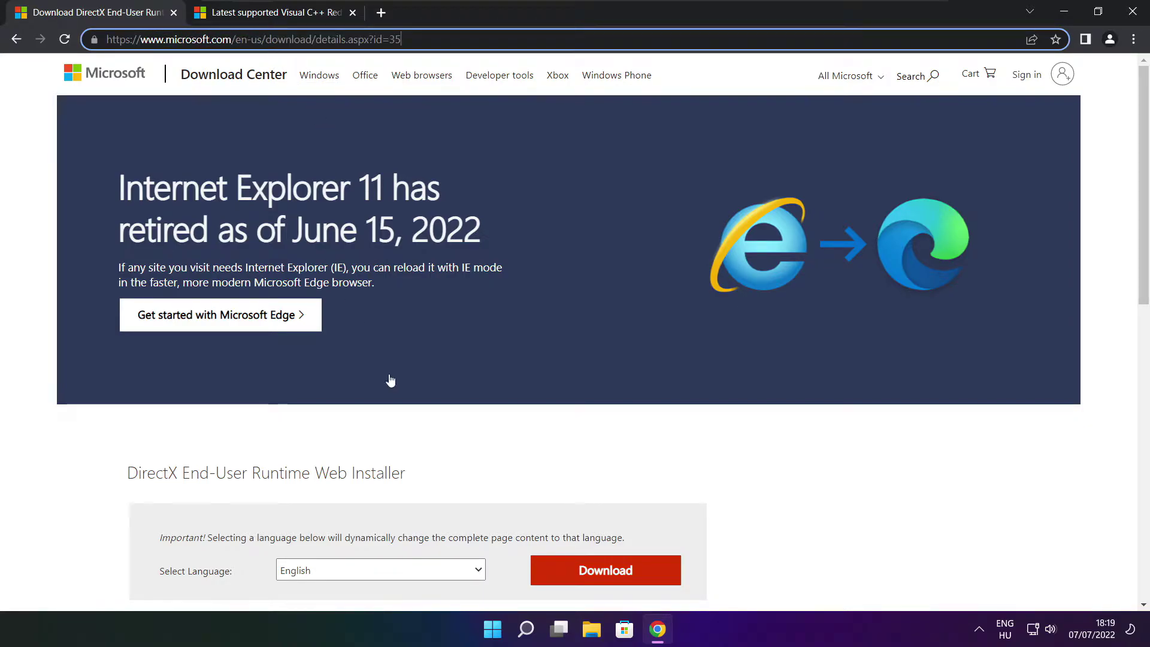
click(413, 431)
drag(1142, 171, 1144, 264)
drag(426, 249, 490, 255)
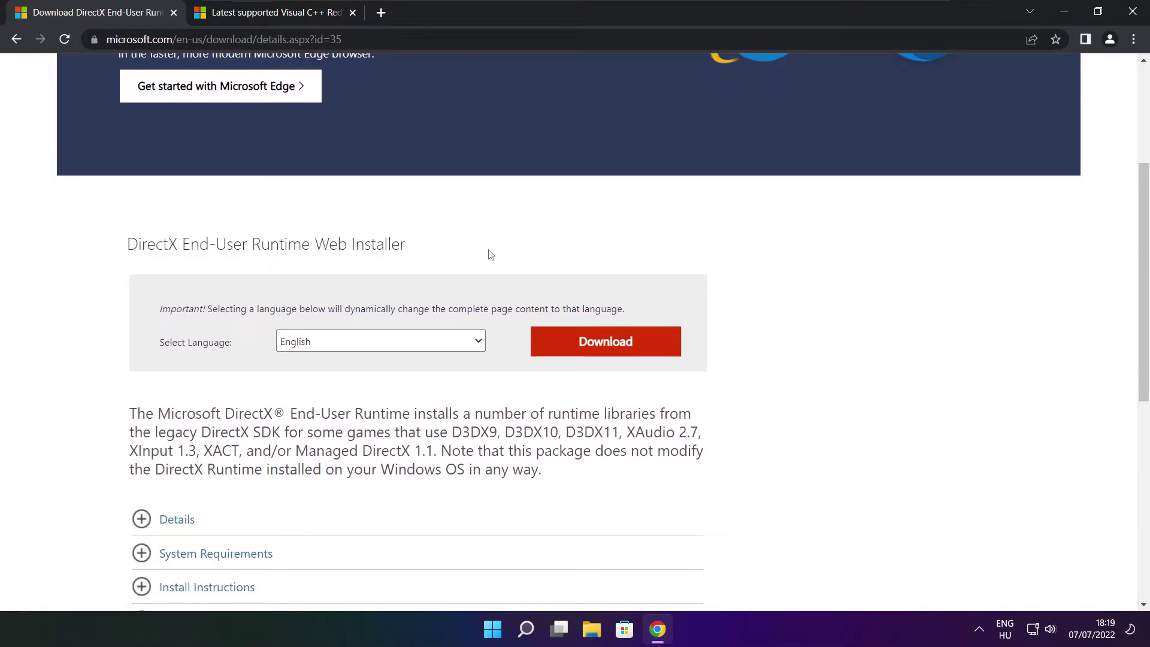
click(609, 345)
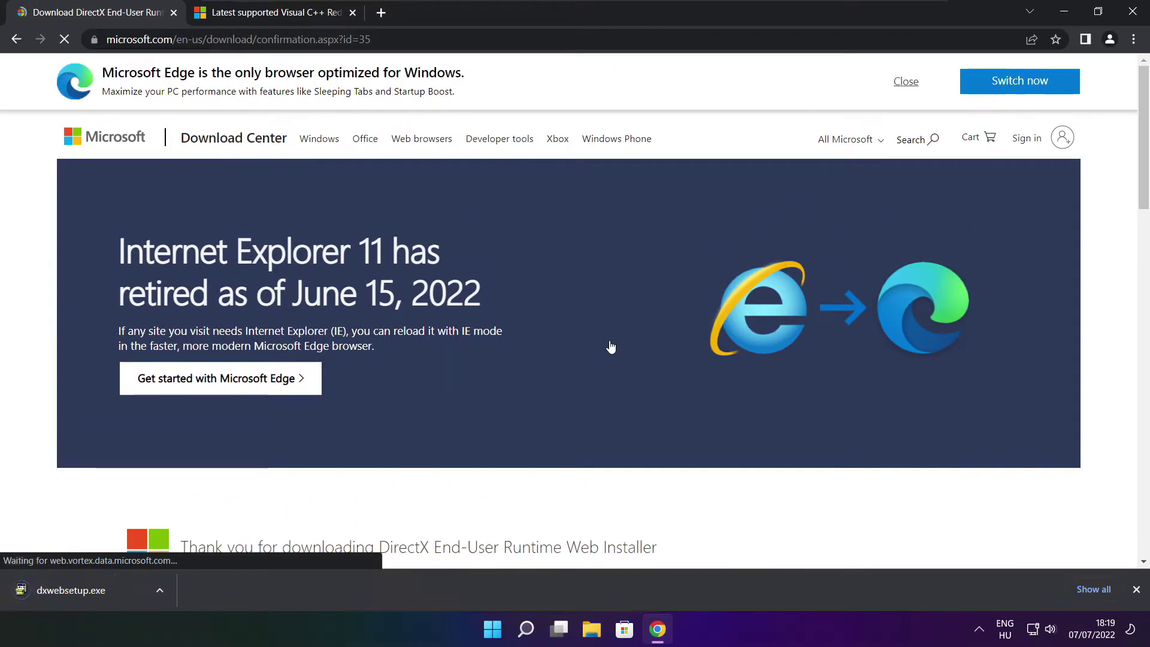
Run dxwebsetup.exe, accept the license agreement, and install the DirectX runtime components without the Bing Bar.
click(108, 590)
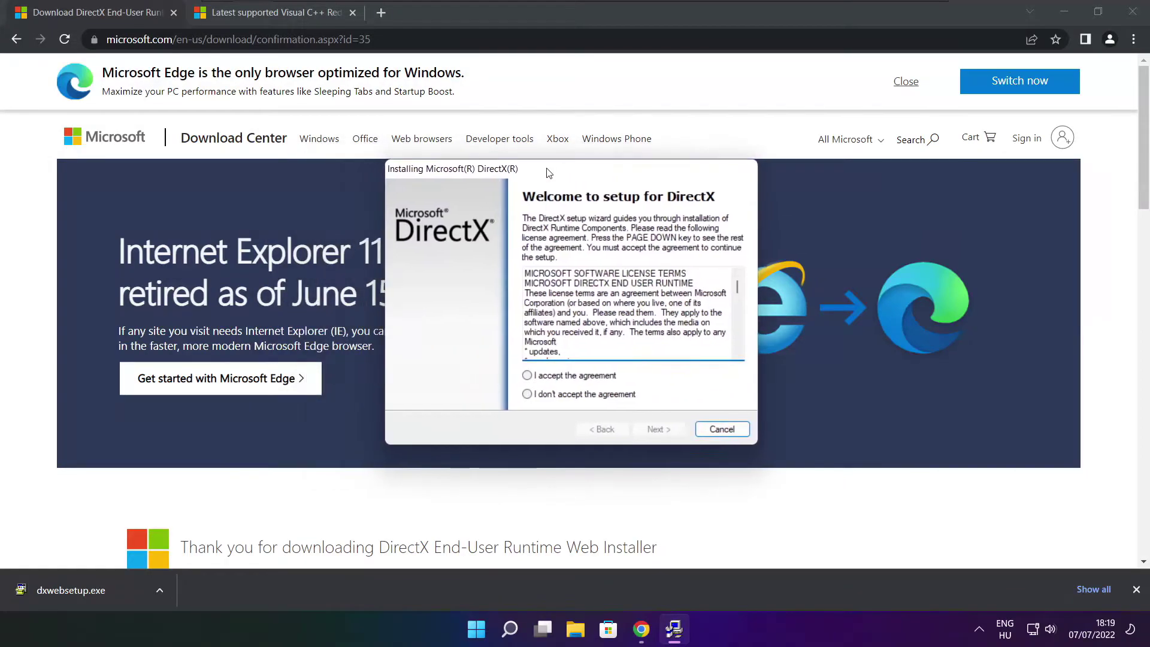
drag(737, 287, 737, 355)
click(541, 376)
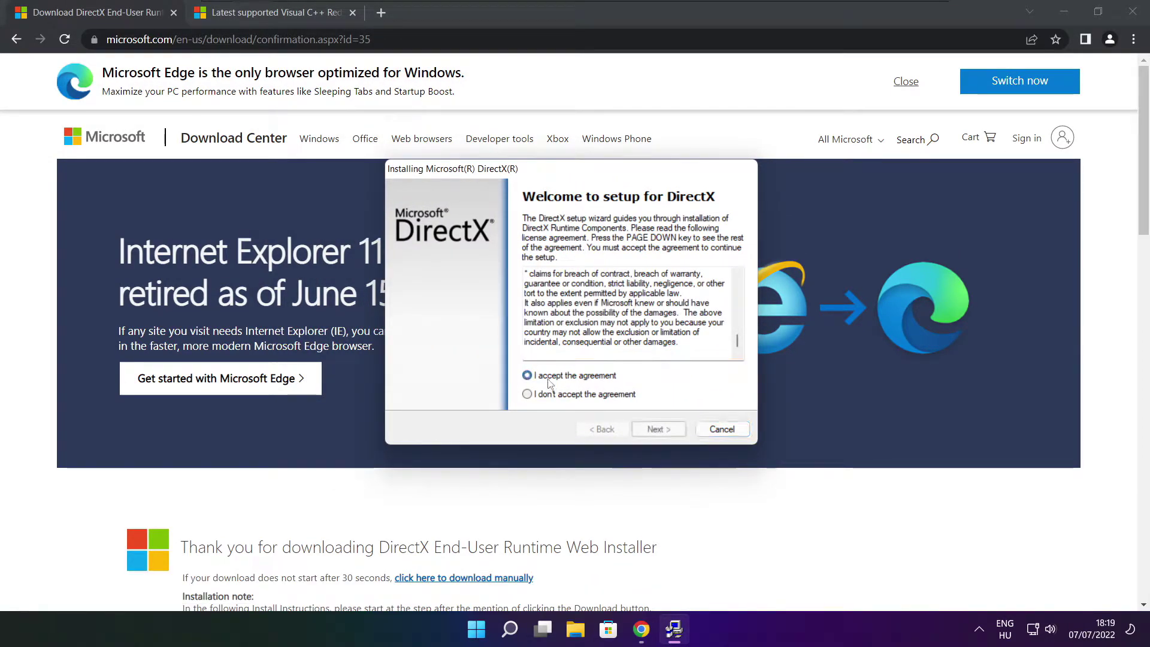
click(659, 429)
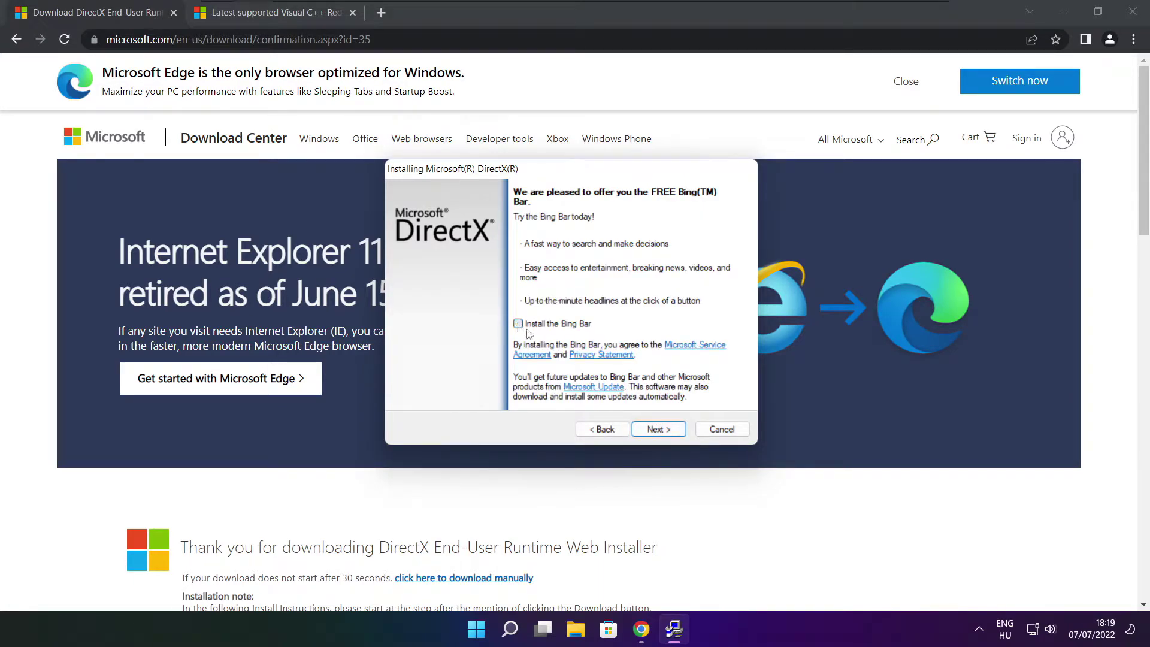
click(666, 432)
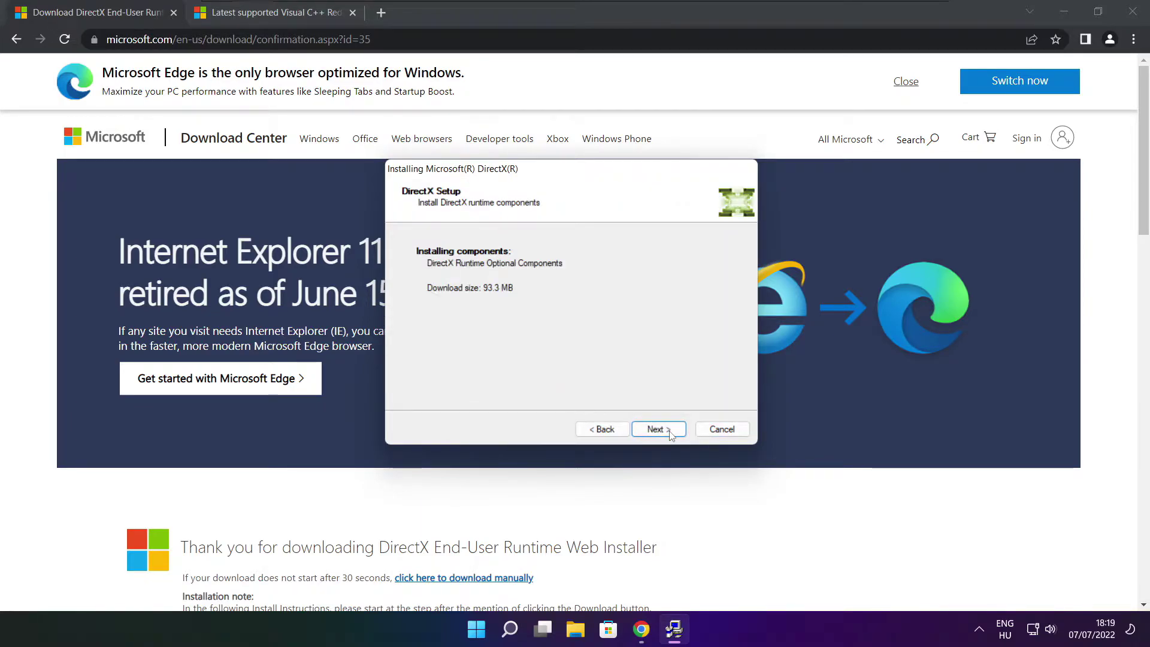
click(659, 429)
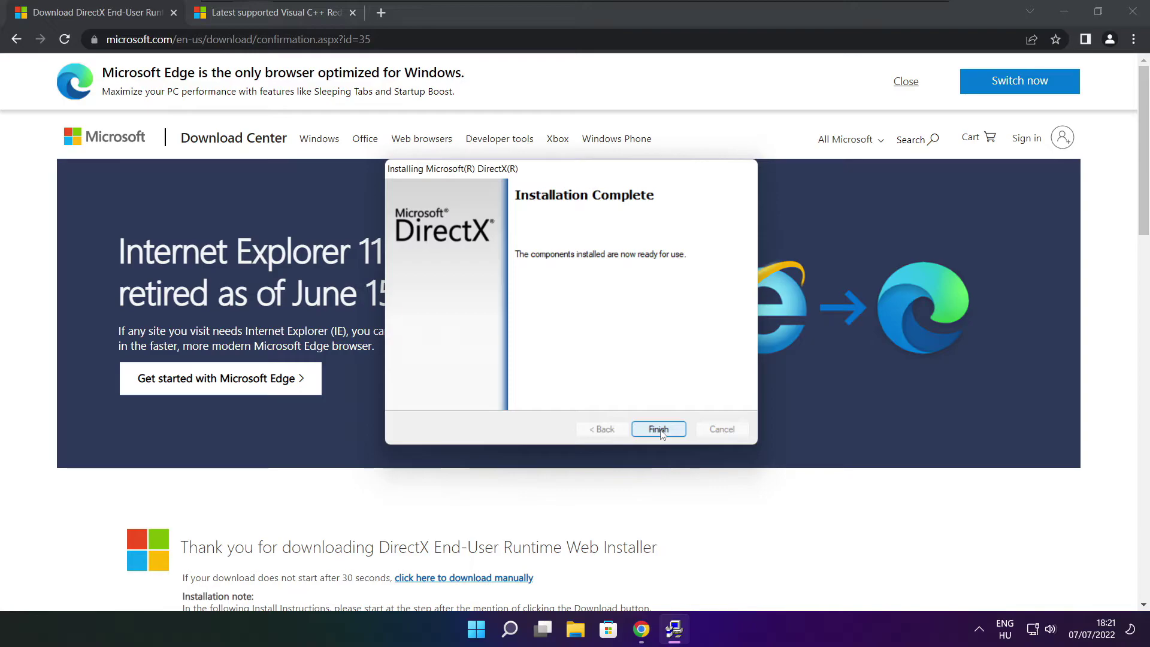
click(659, 431)
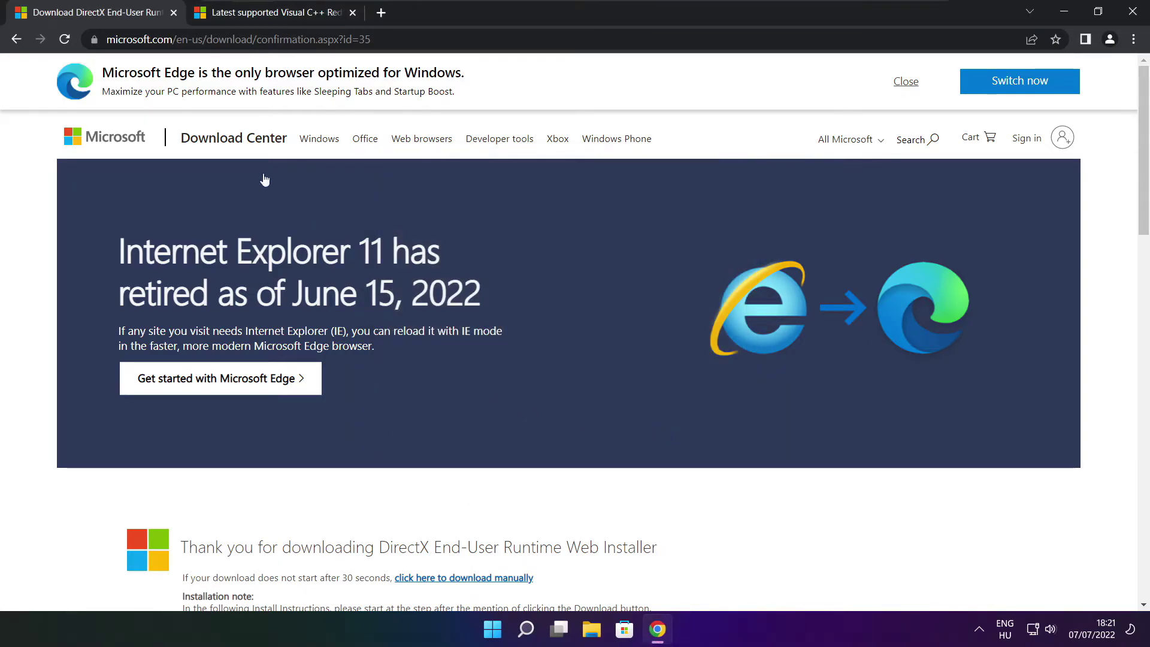
Close the DirectX page and download the ARM64, X86 and X64 Visual C++ Redistributables for Visual Studio 2015–2022.
click(174, 14)
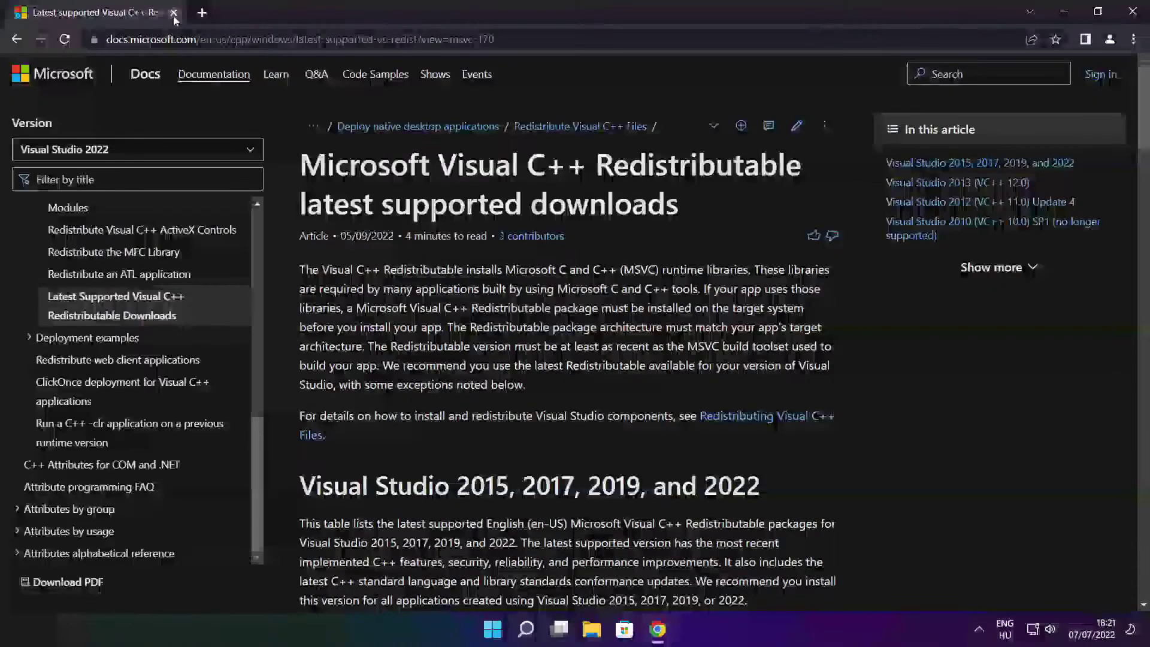
click(114, 39)
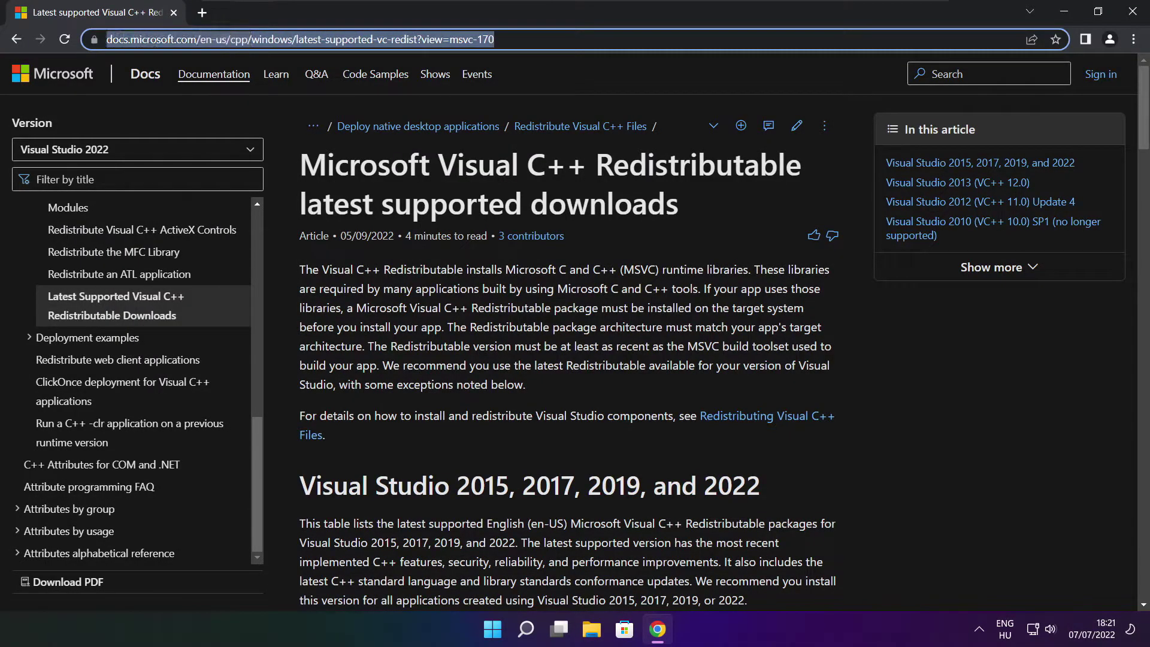
click(570, 78)
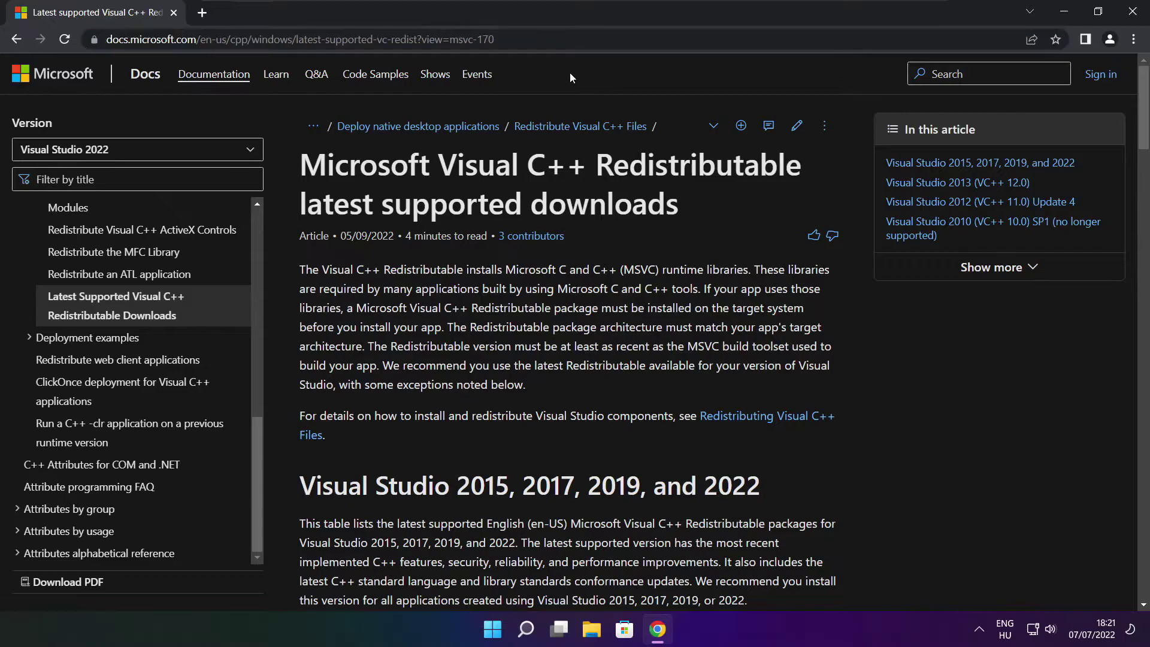
drag(1141, 113, 1139, 168)
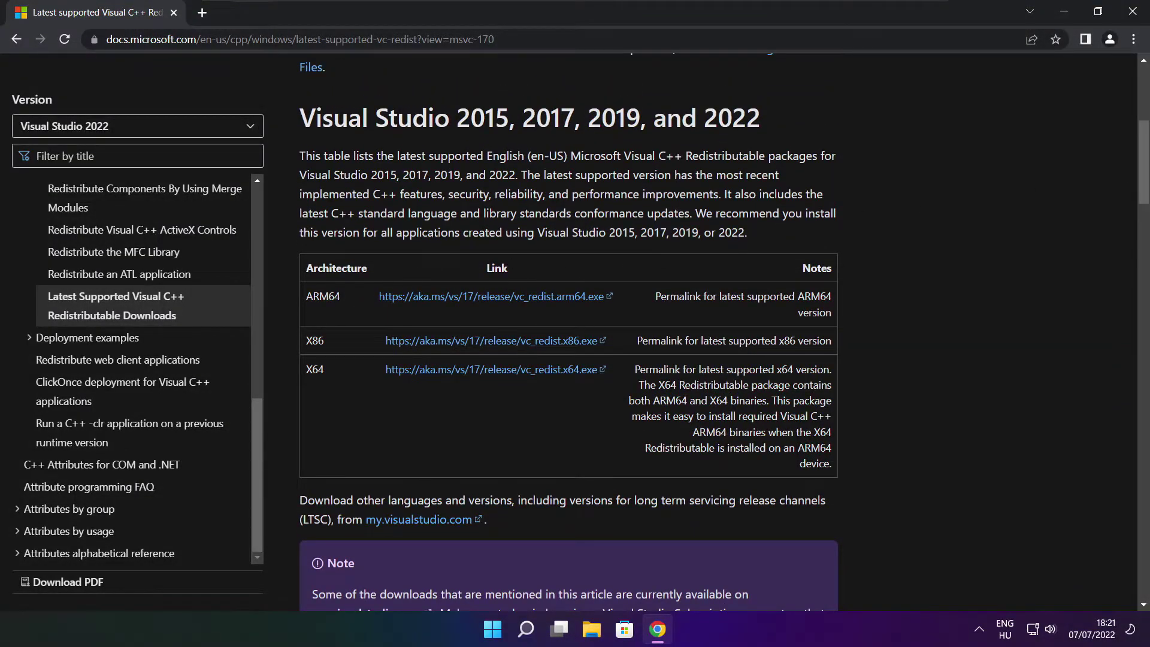
drag(305, 296, 772, 411)
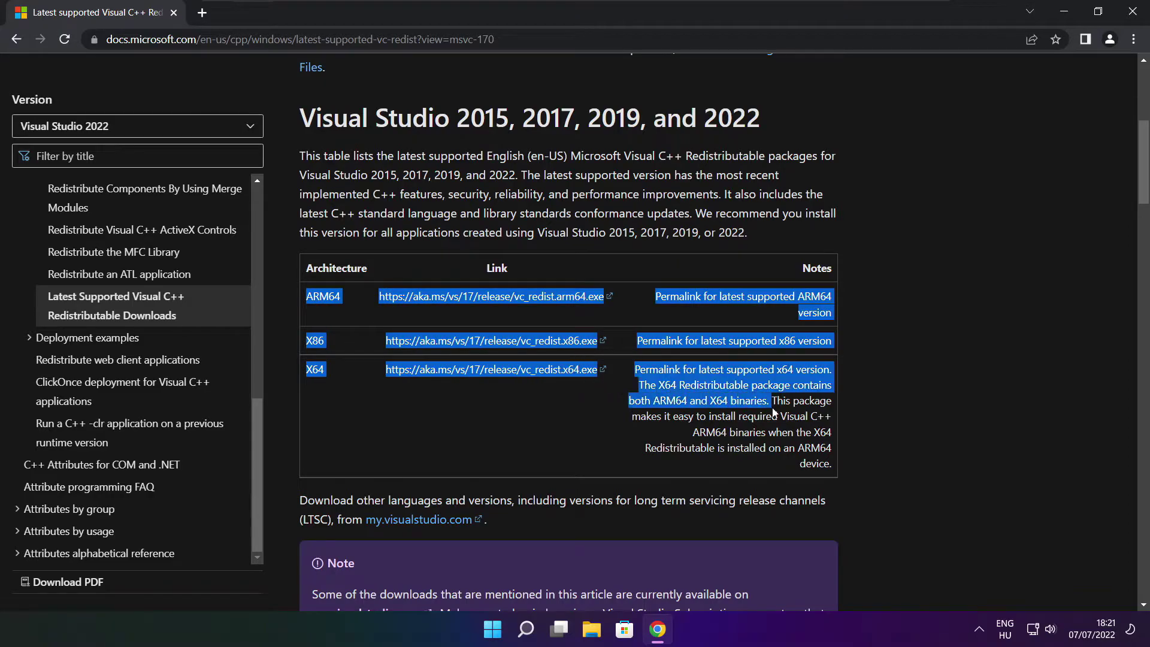
click(773, 412)
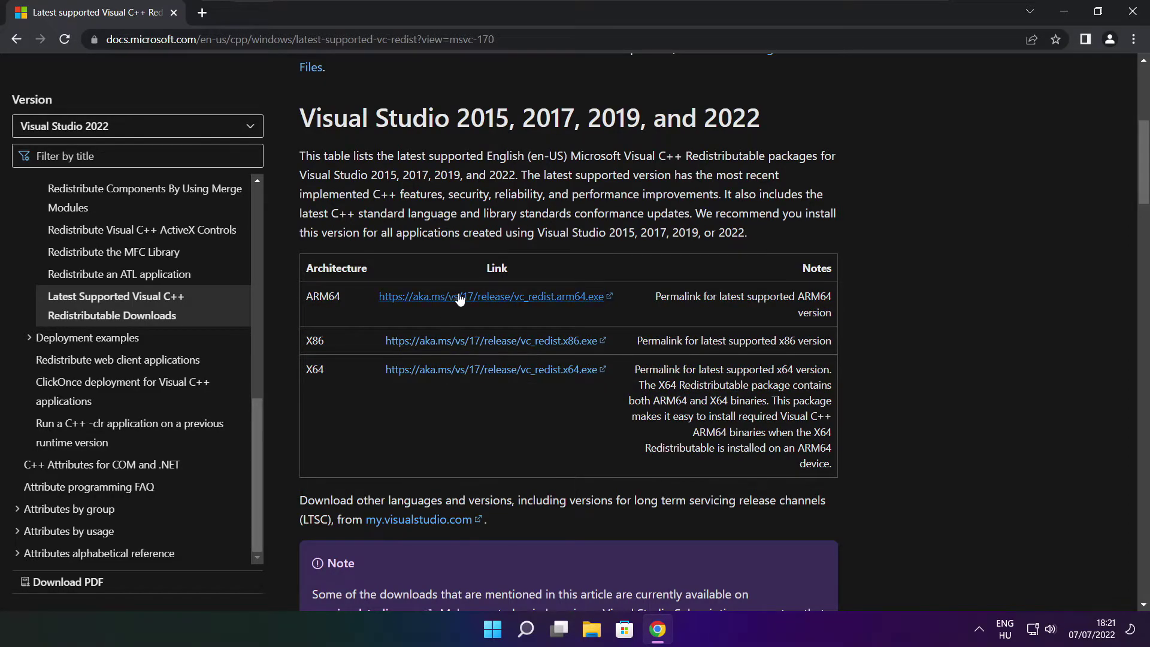
click(477, 297)
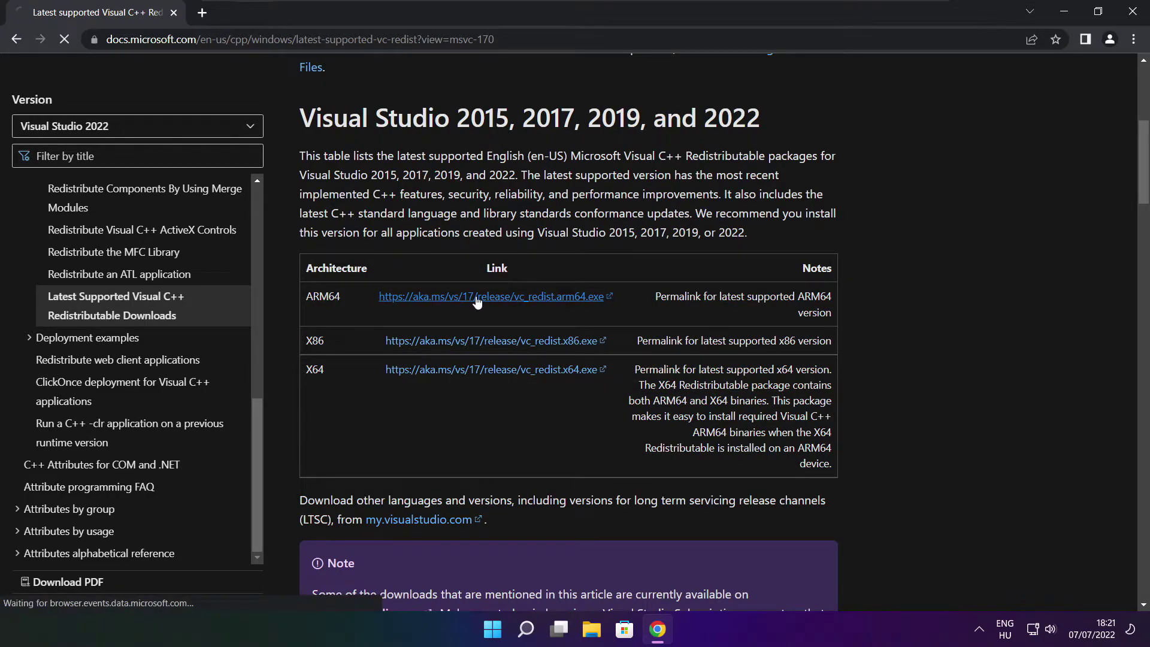
click(476, 346)
click(473, 370)
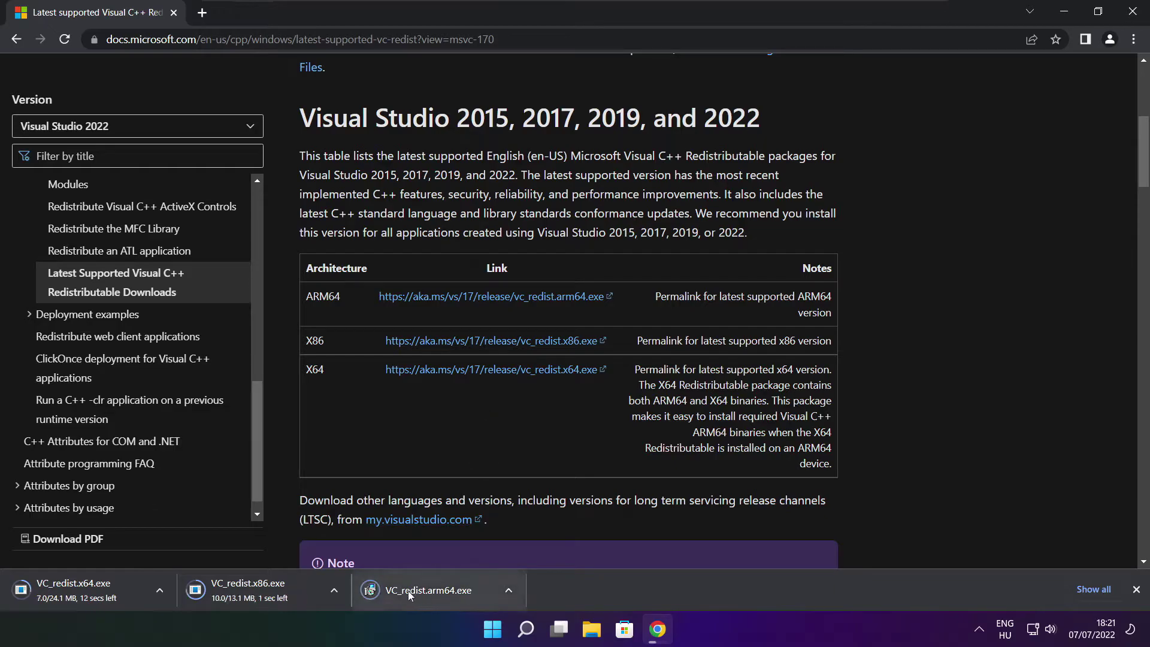
Run VC_redist.arm64.exe, agree to the license terms, start the installation, and close the setup window.
click(438, 592)
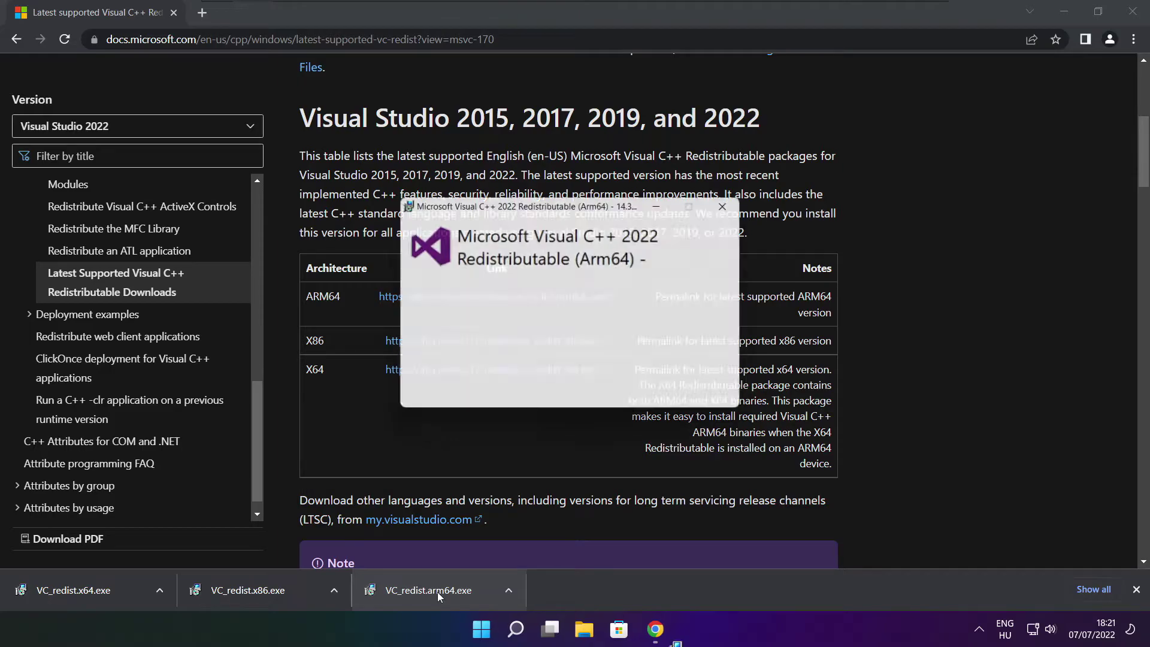
drag(739, 297, 739, 352)
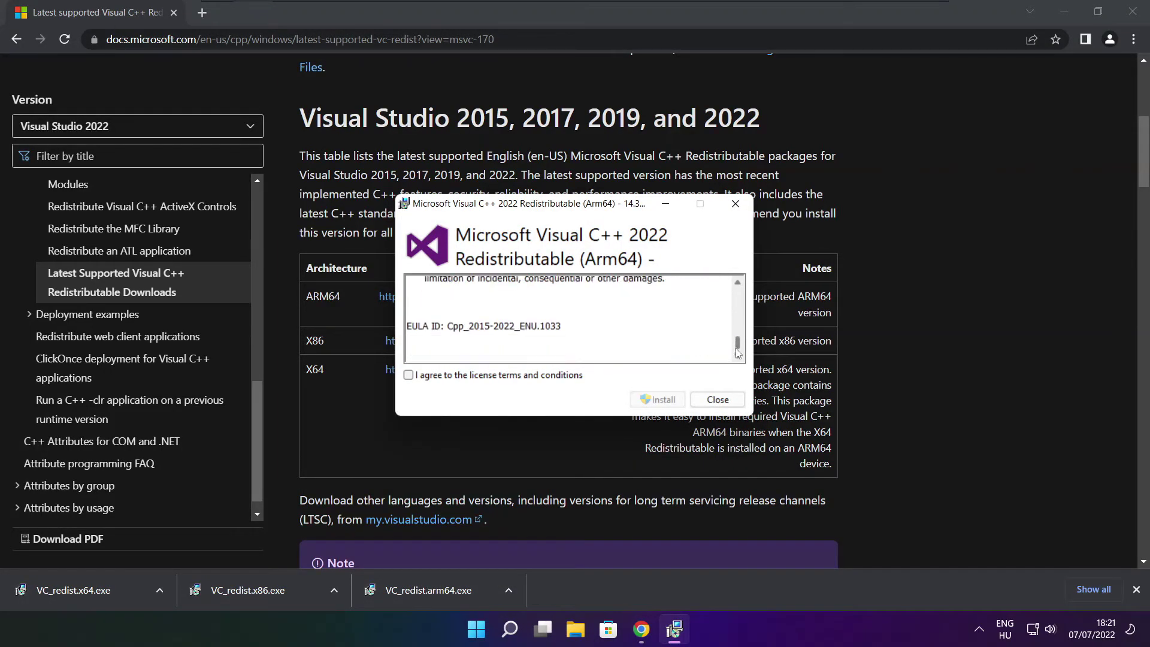
click(408, 377)
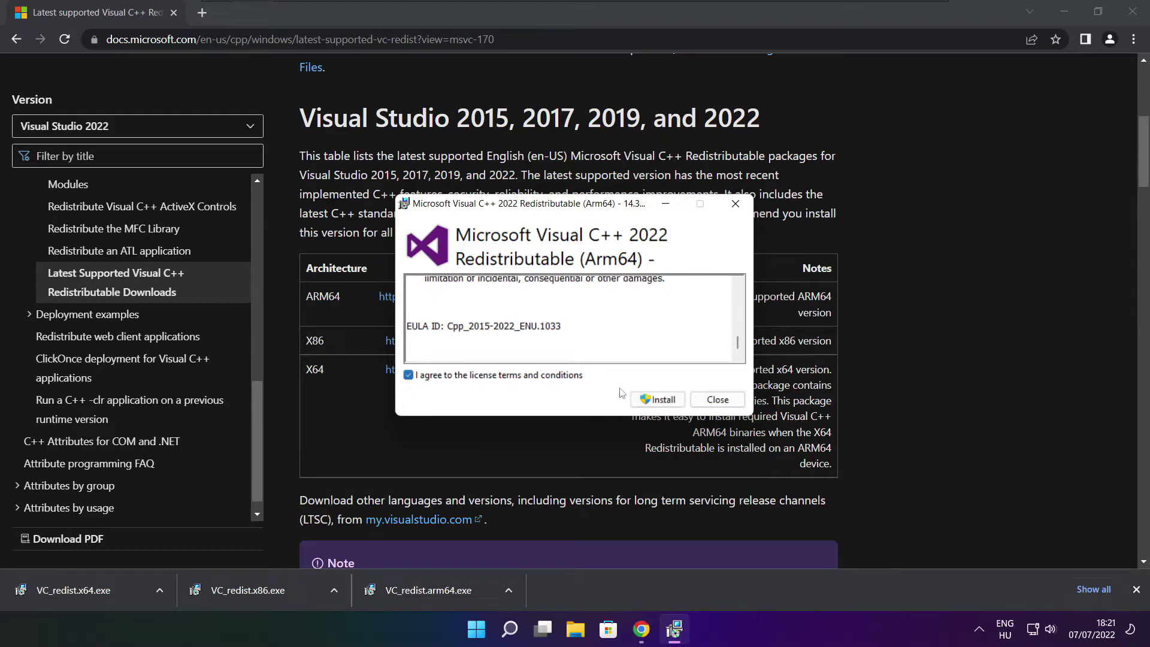
click(654, 400)
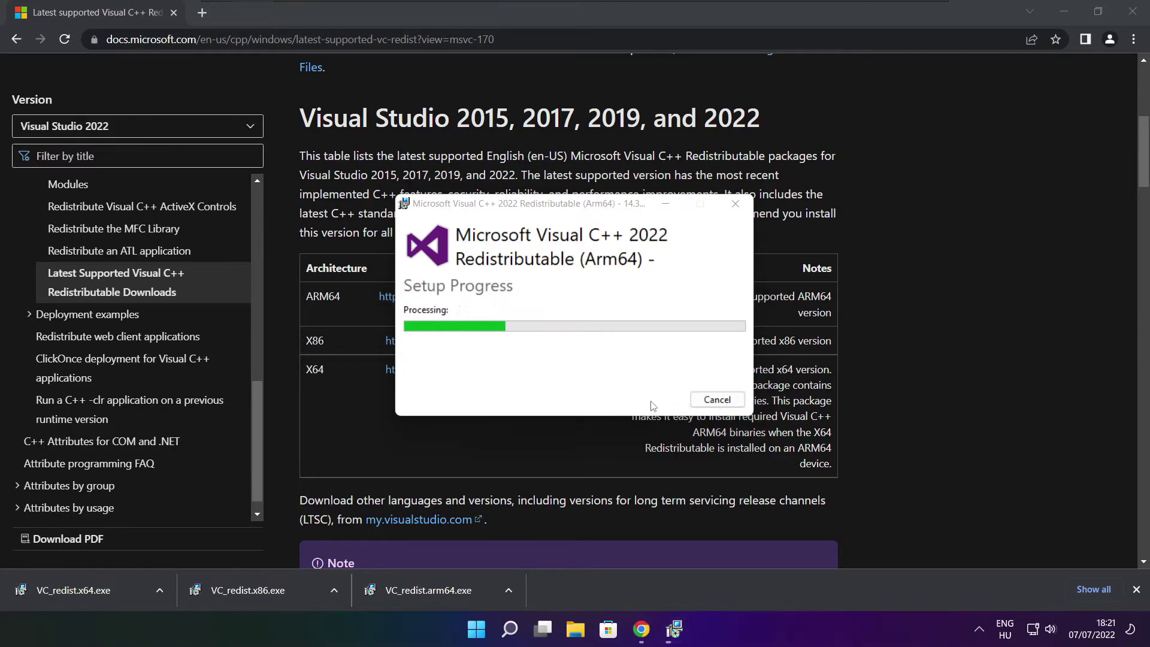
click(706, 406)
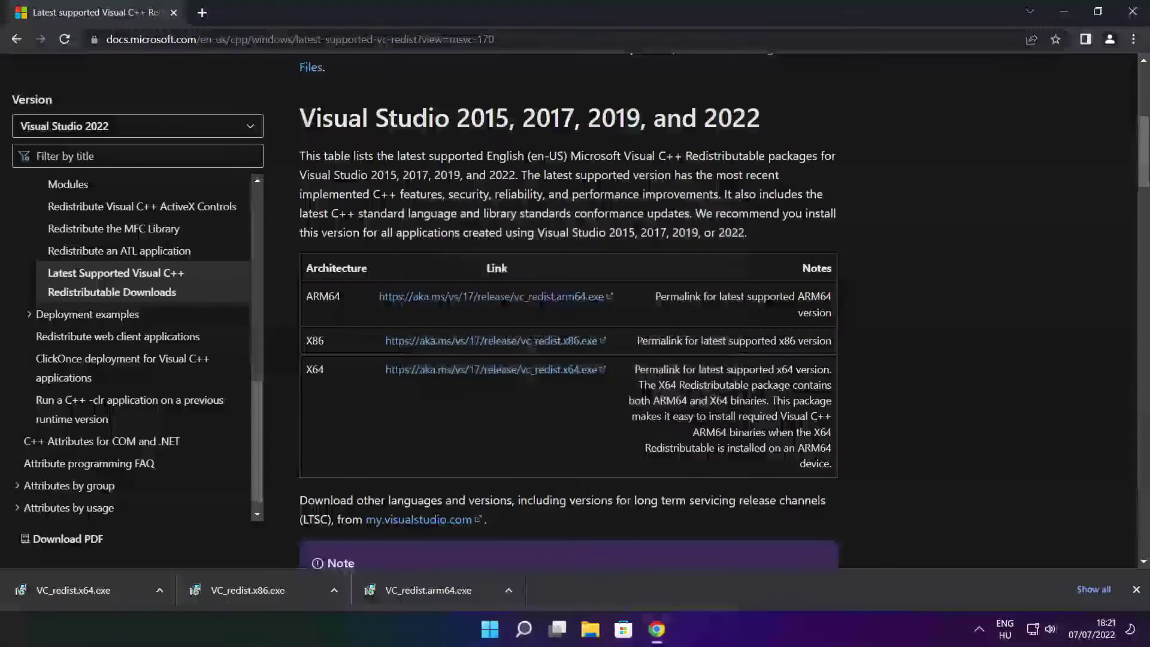
Install the x86 Visual C++ Redistributable from VC_redist.x86.exe, agreeing to the license terms, and close its setup.
click(271, 590)
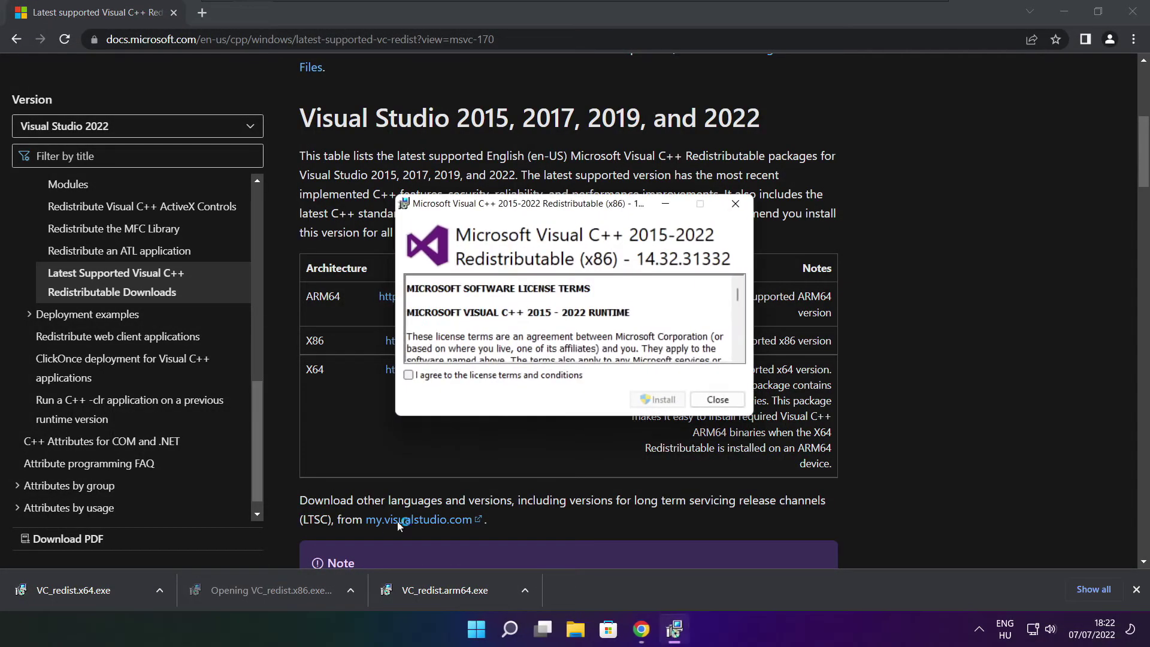
drag(740, 297, 740, 351)
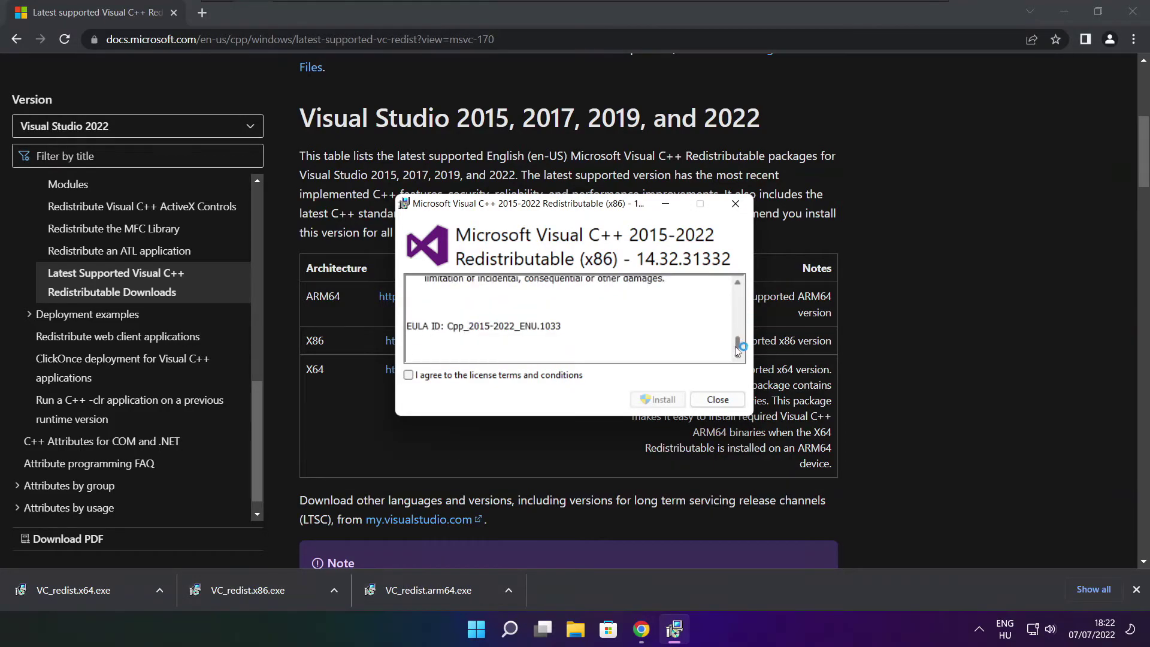
click(410, 375)
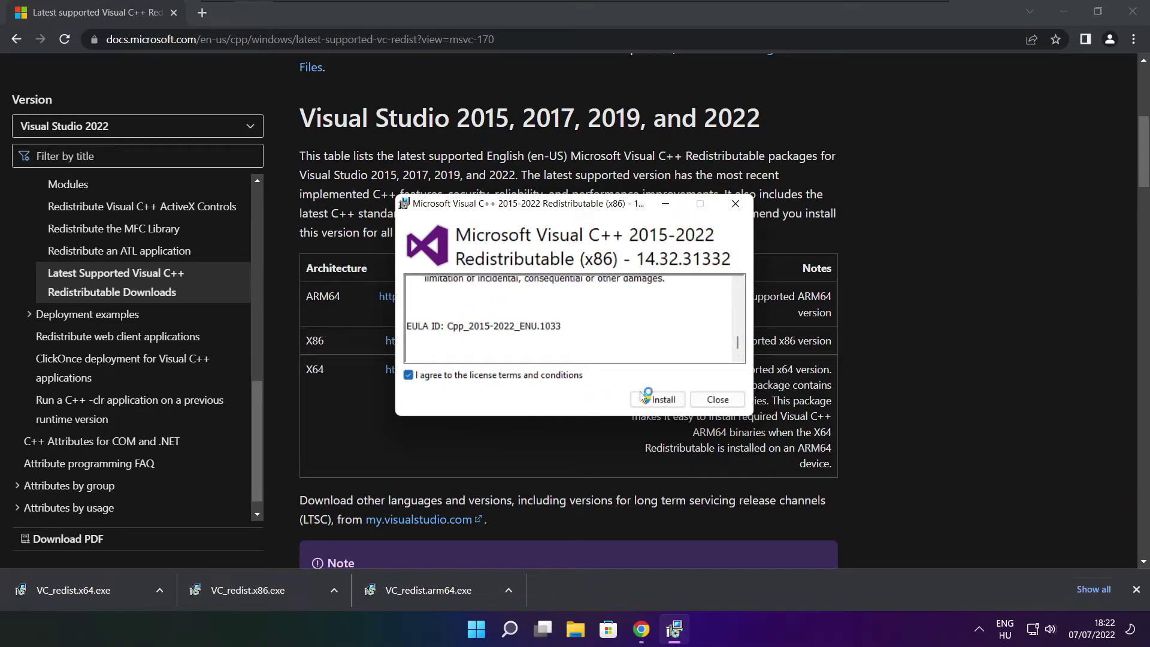
click(658, 400)
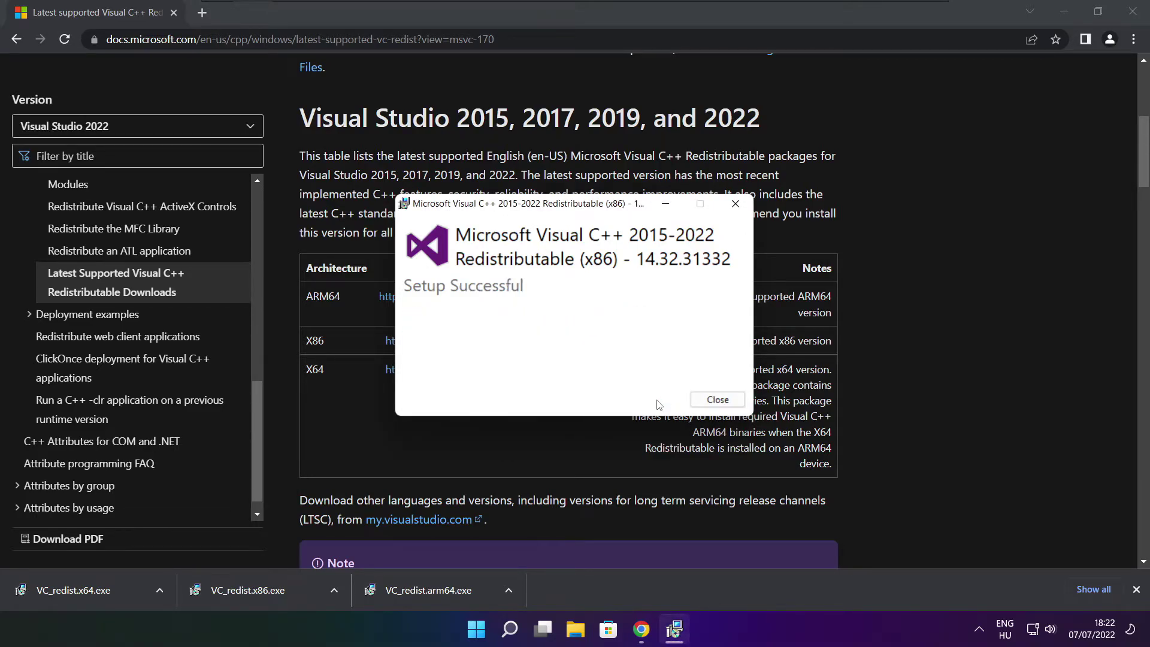
click(717, 400)
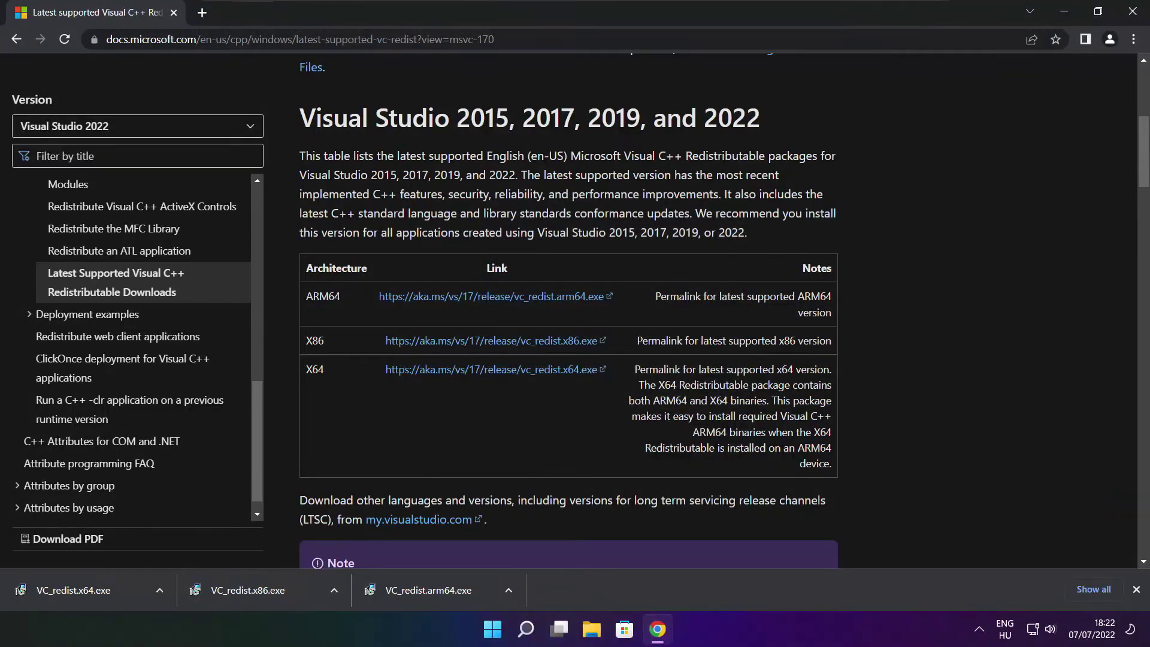
Install the x64 Visual C++ Redistributable from VC_redist.x64.exe, agreeing to the license terms, and close its setup and the browser.
click(96, 591)
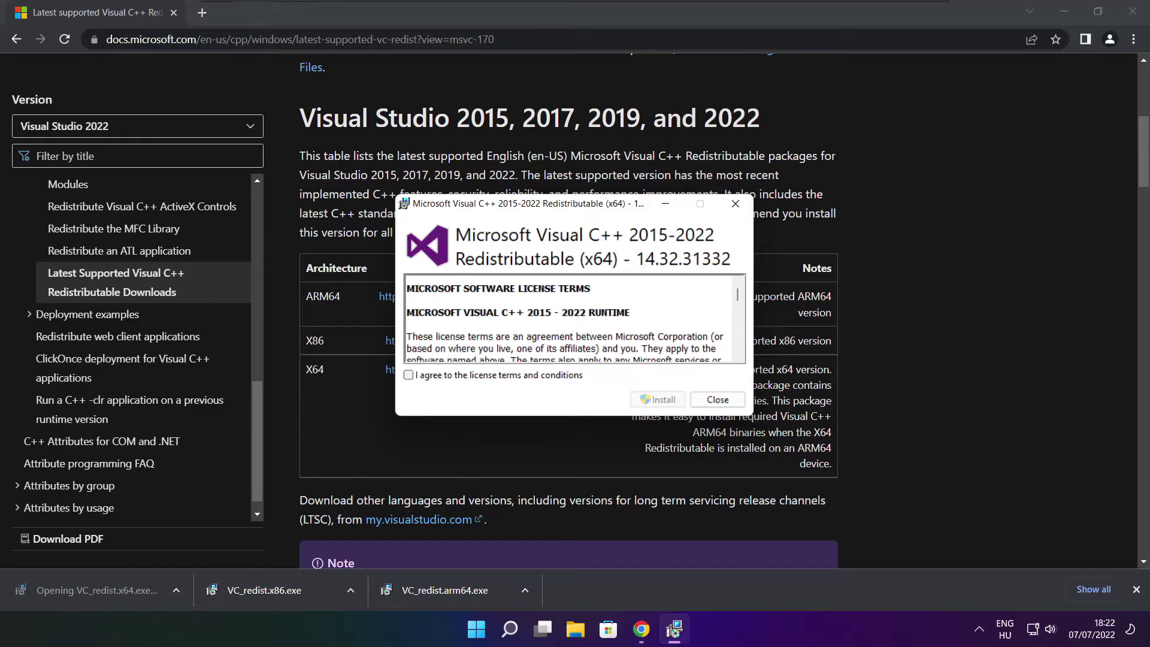
drag(738, 294, 738, 343)
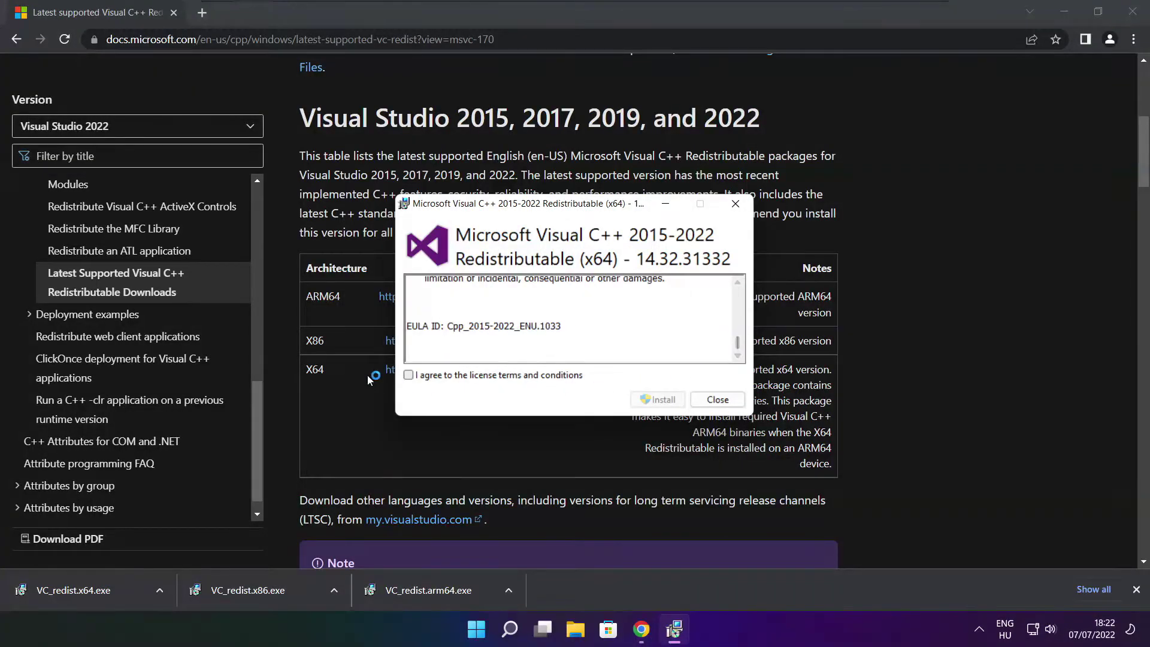
click(408, 375)
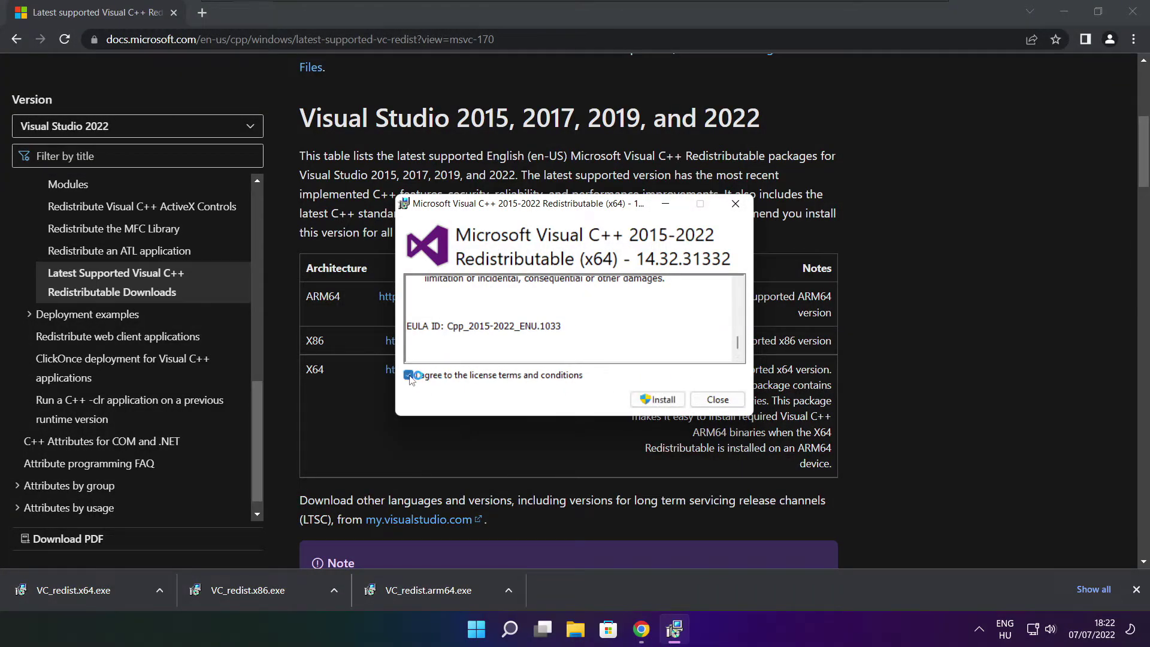
click(662, 401)
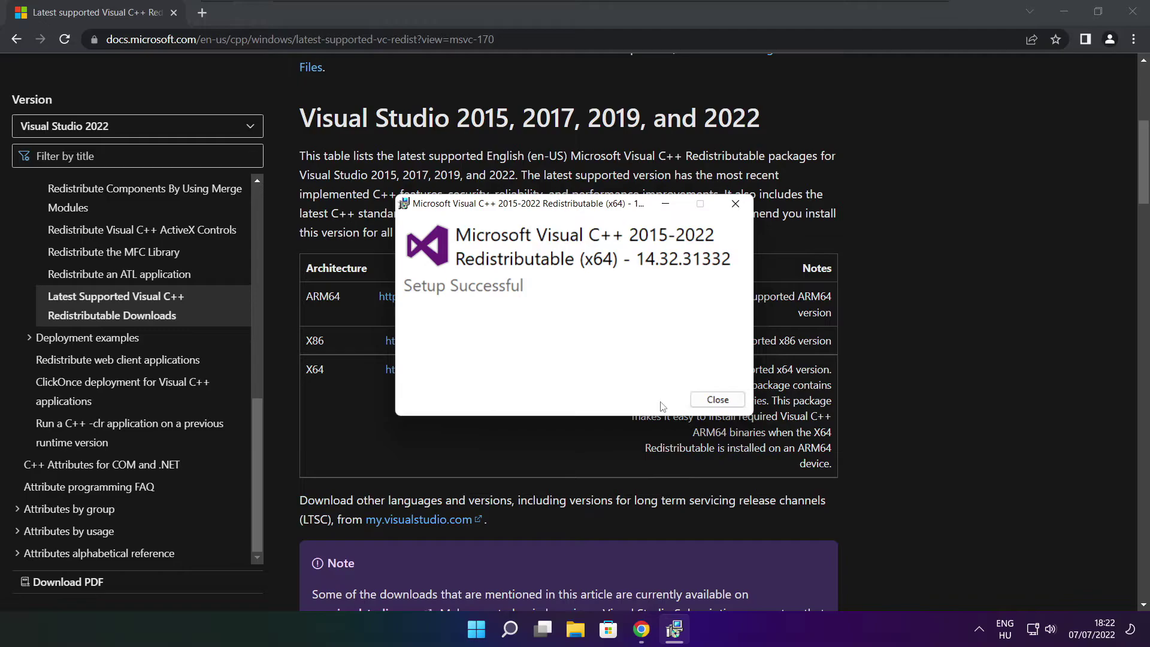
click(718, 400)
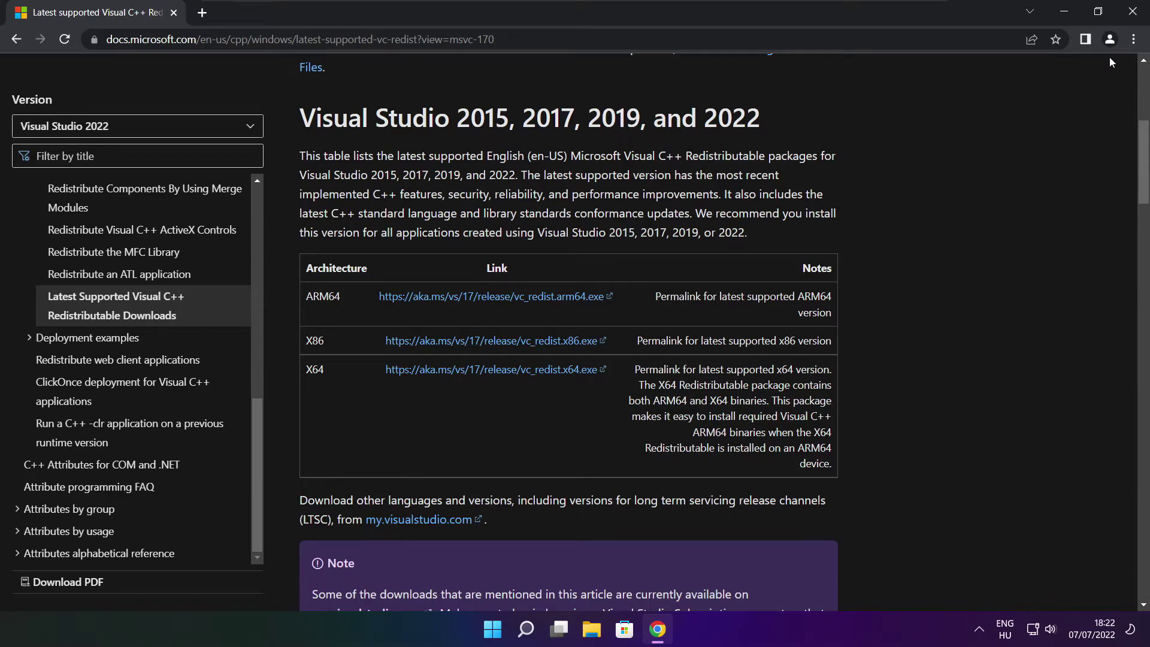
click(1135, 13)
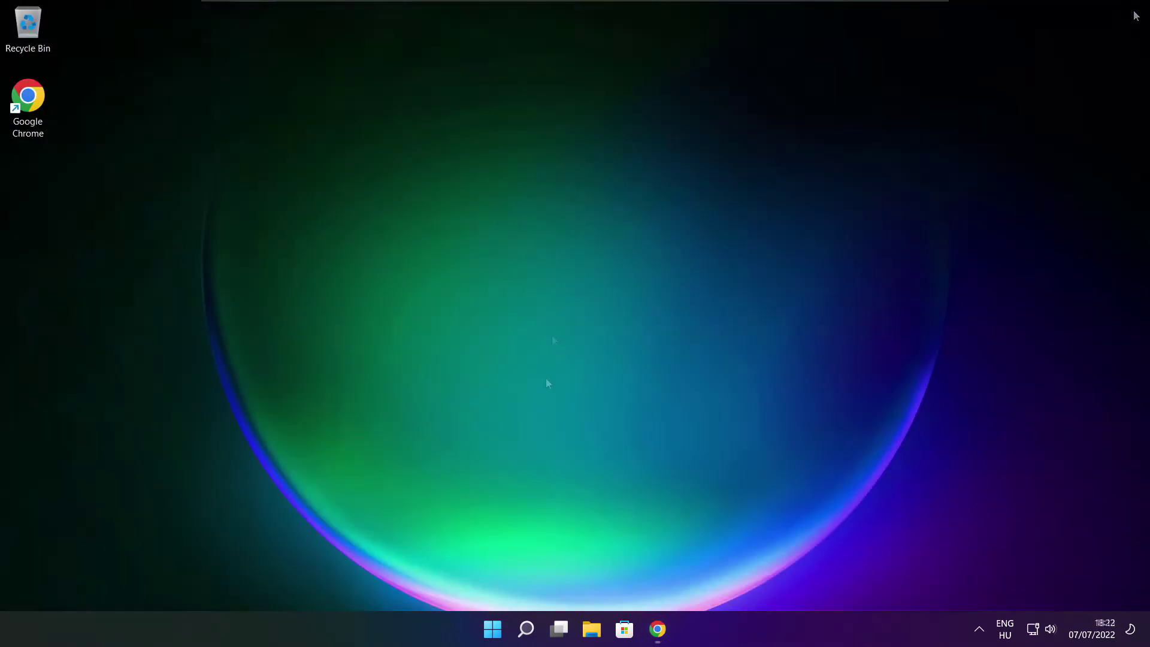
Disable Cortana, Microsoft Edge, Microsoft Teams and Terminal as startup apps in Task Manager, and close it.
right_click(494, 632)
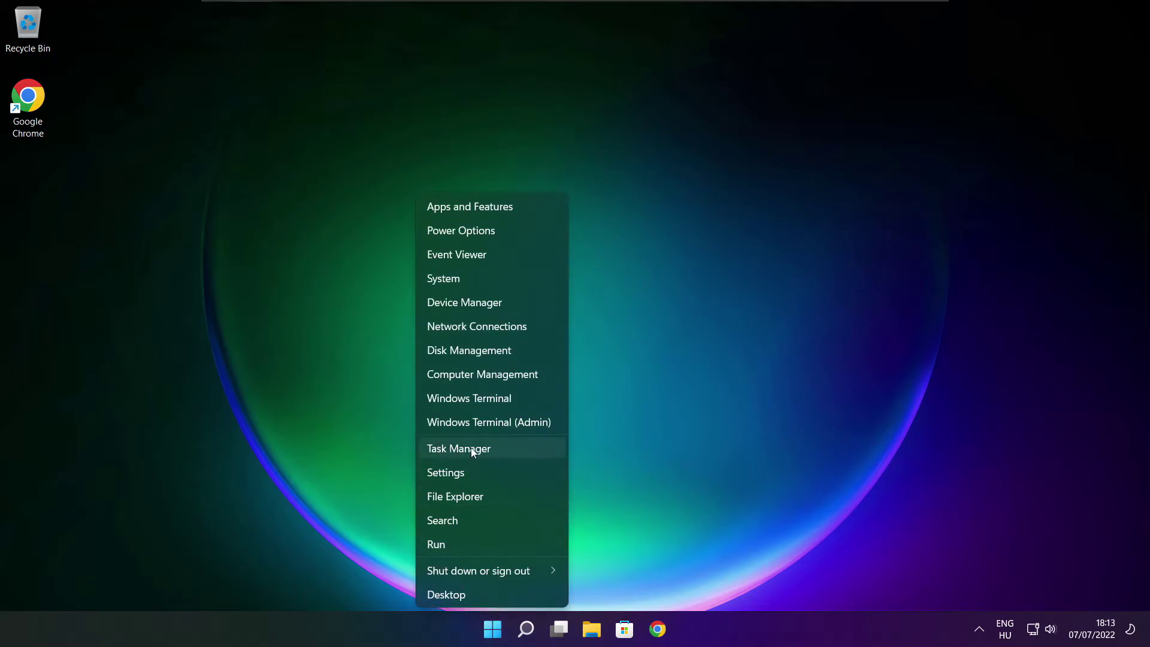
click(496, 449)
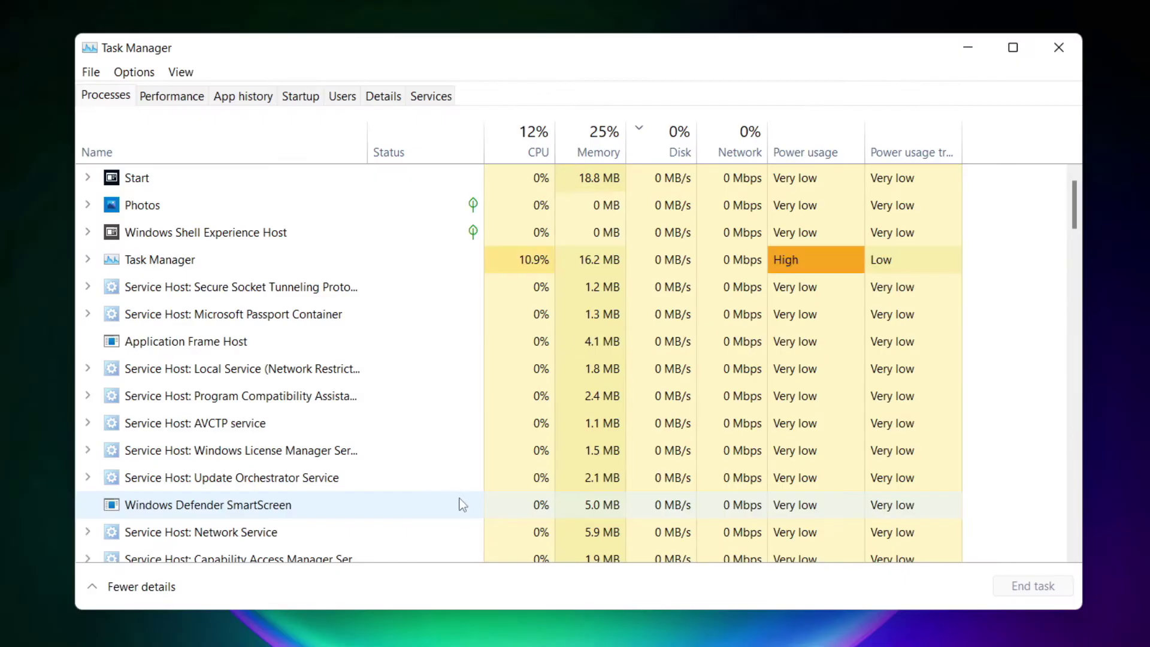
click(303, 97)
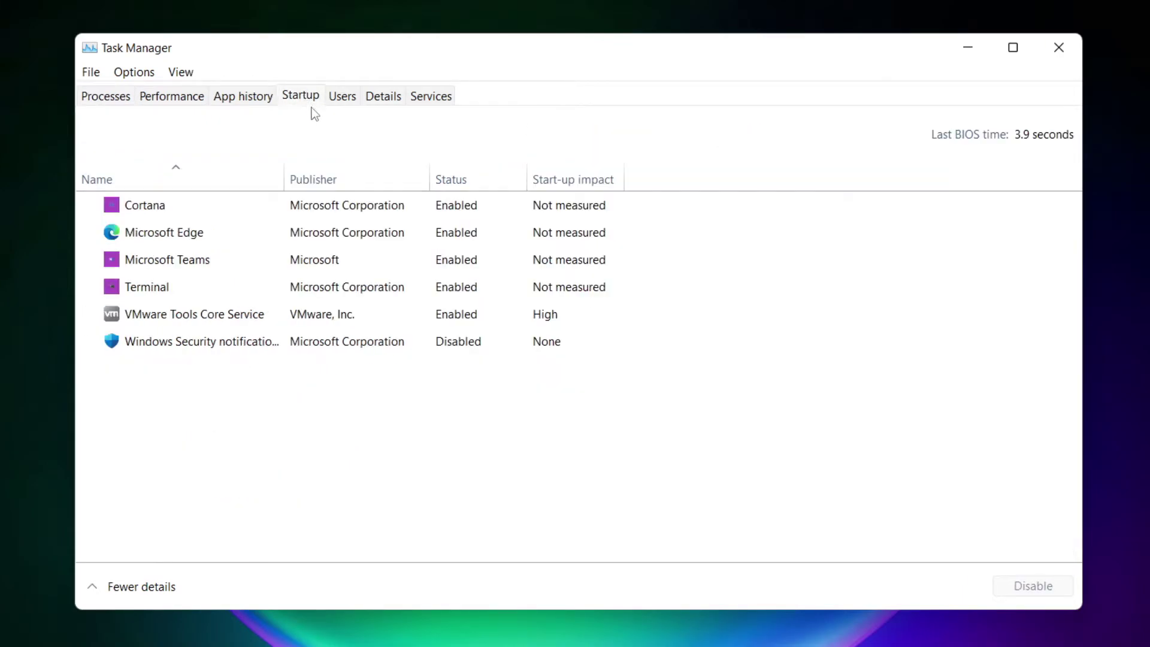
click(305, 211)
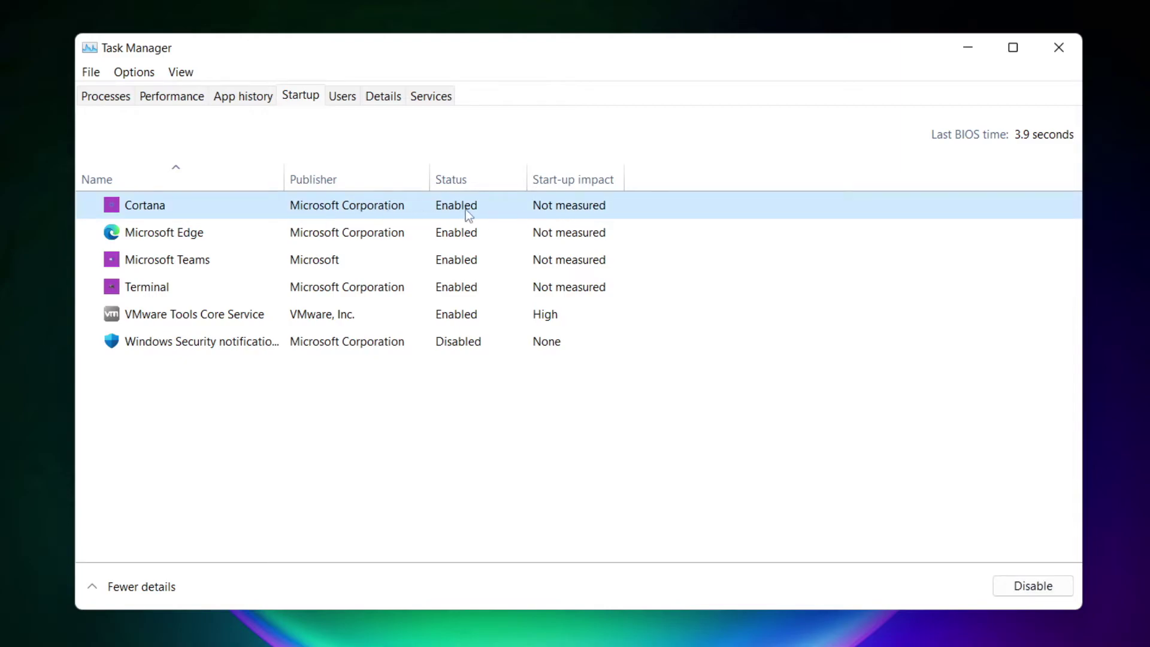
click(1034, 590)
click(279, 235)
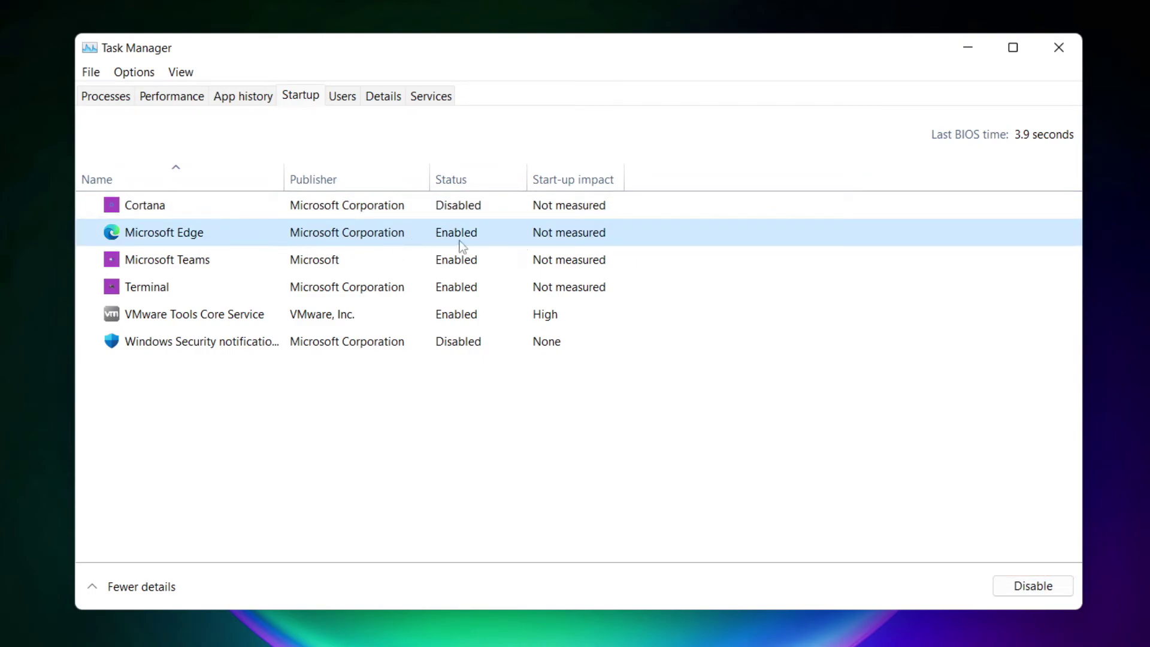
click(1036, 588)
click(478, 264)
click(1053, 590)
click(383, 292)
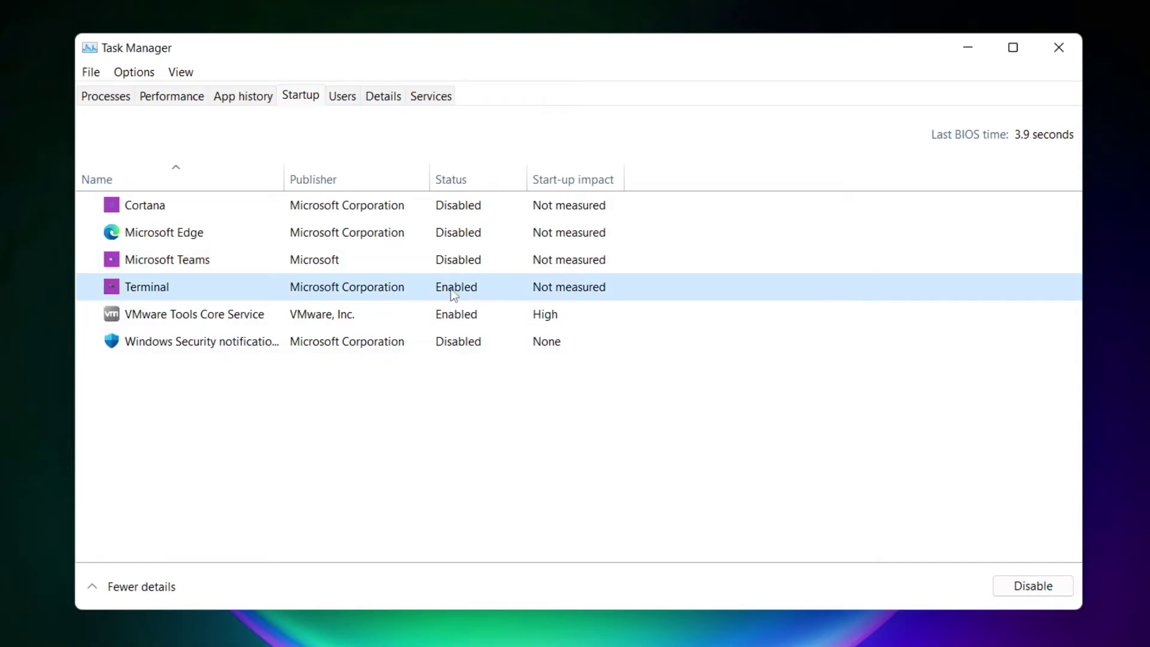
click(1051, 592)
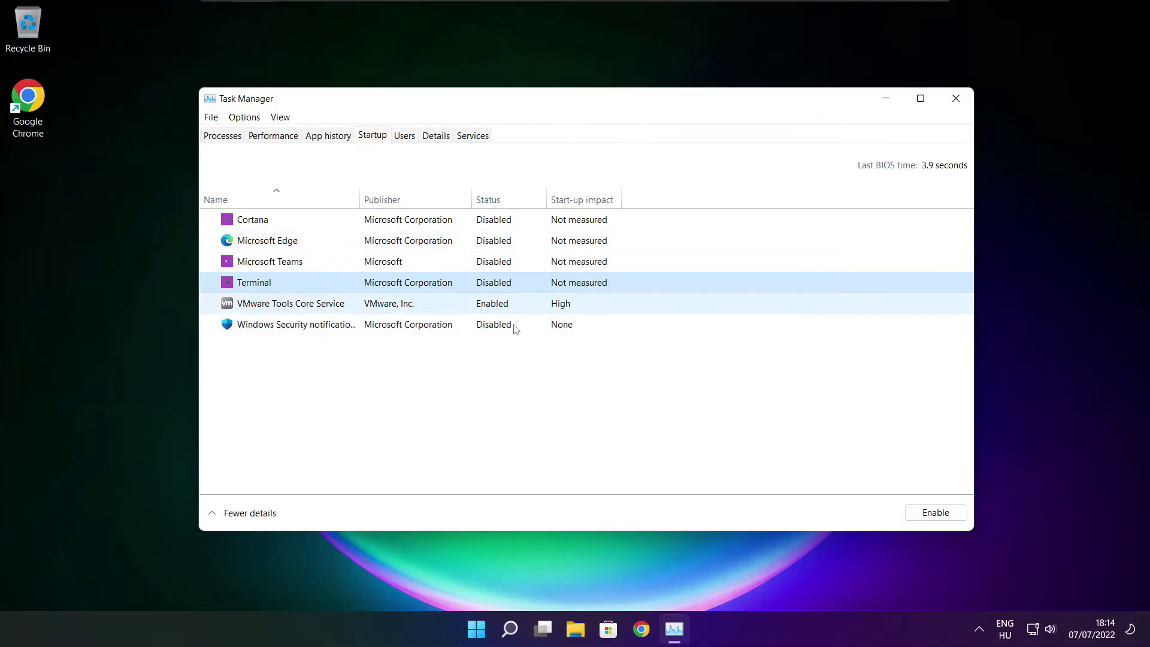
click(956, 98)
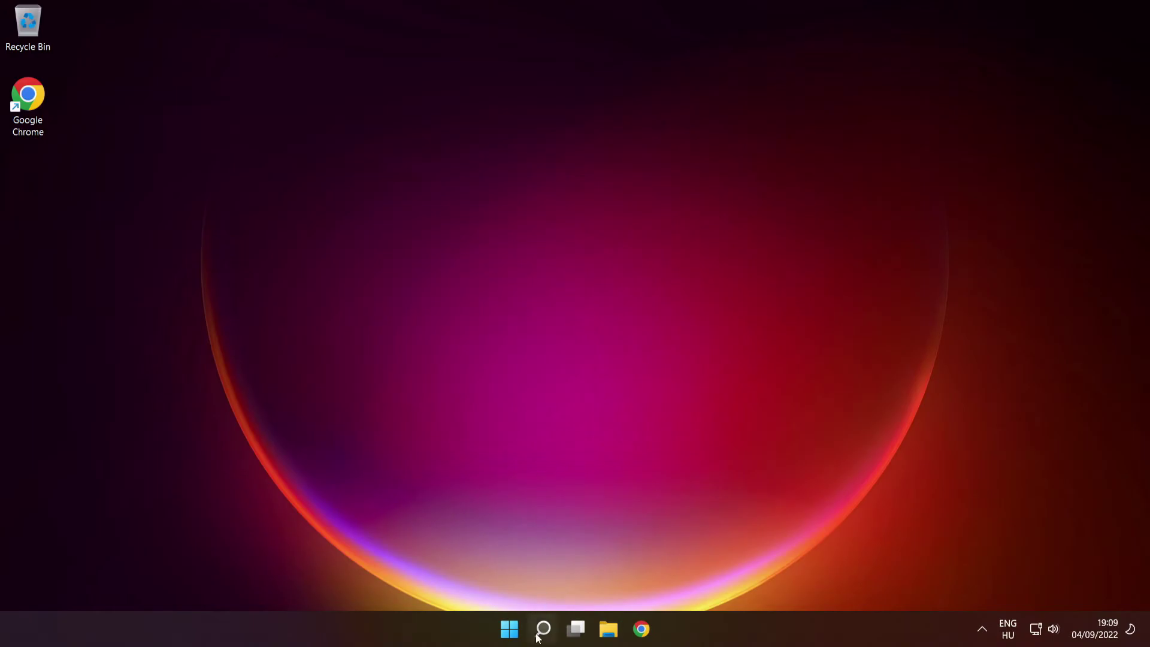
Find Command Prompt with the search term cmd, run it as administrator, and move its window to the middle of the desktop.
mouse_move(540, 628)
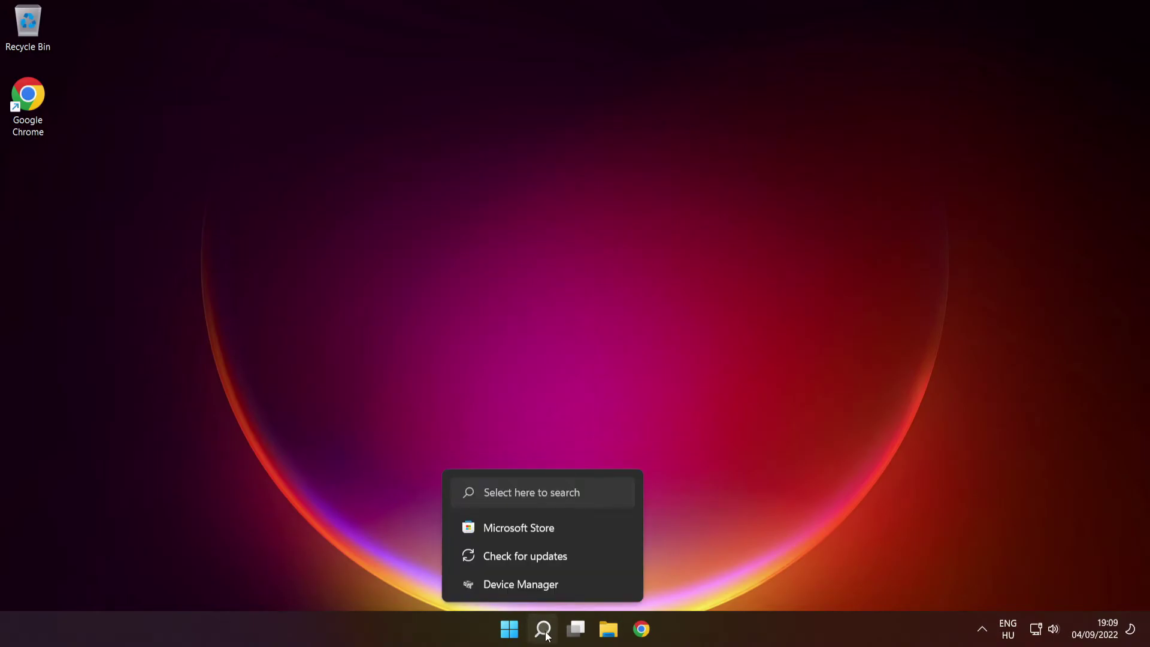
click(544, 630)
text(cmd)
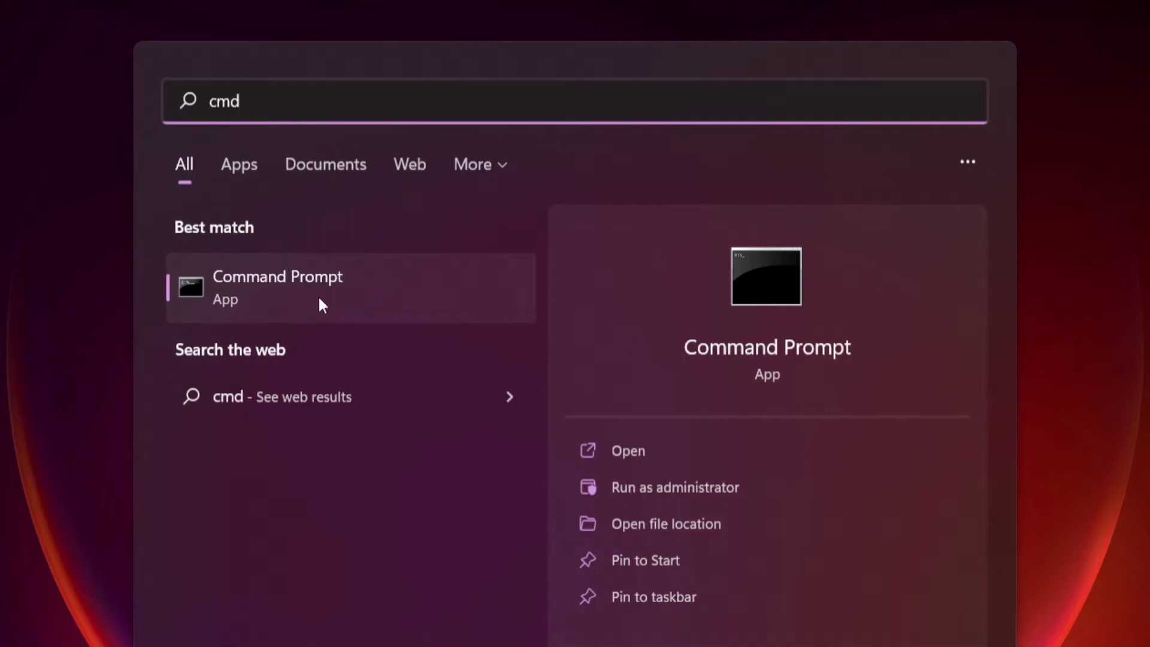
right_click(422, 281)
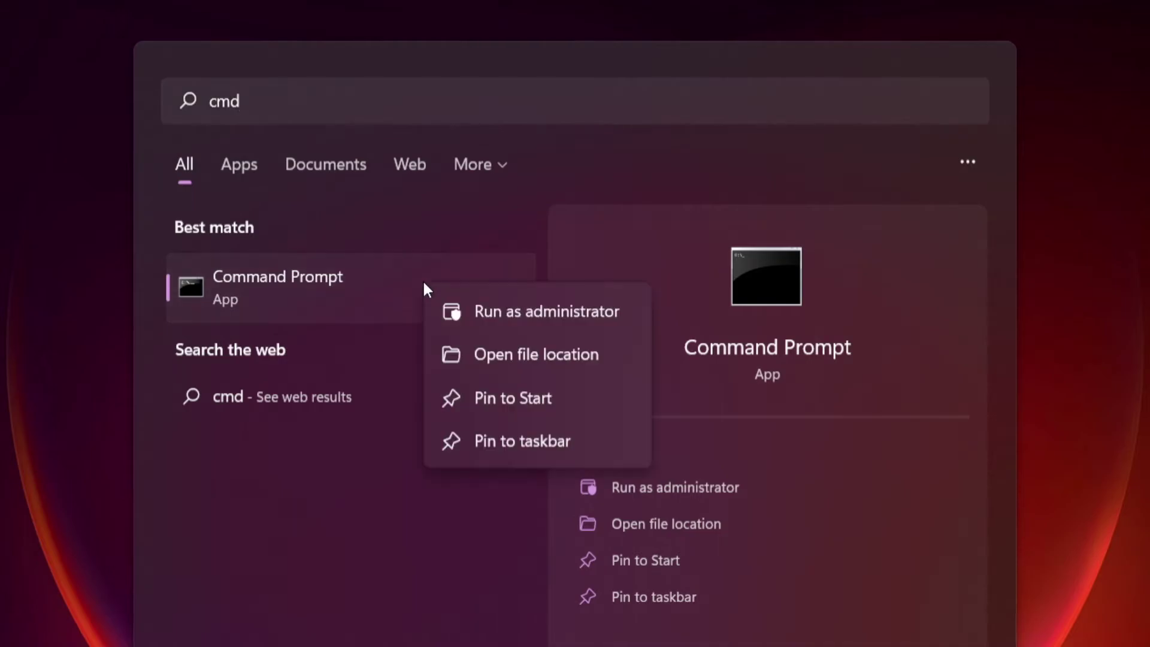
click(547, 309)
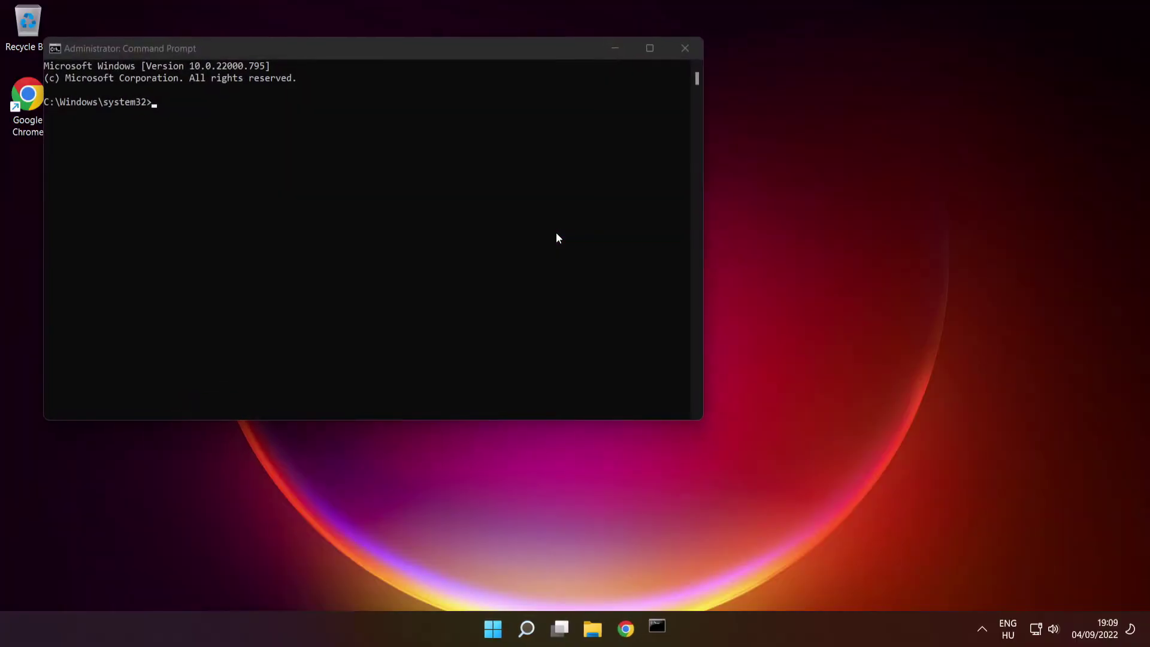
drag(462, 50, 664, 148)
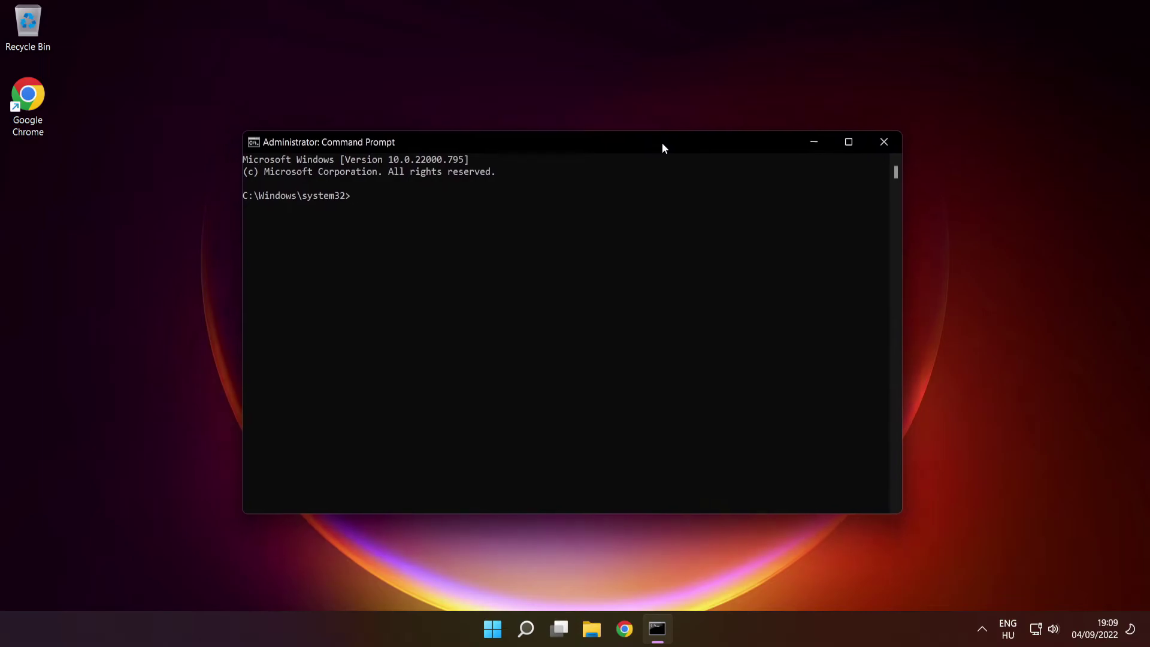
Scan and repair the Windows system files with sfc /scannow, and close Command Prompt when the scan is finished.
text(sfc /scannow)
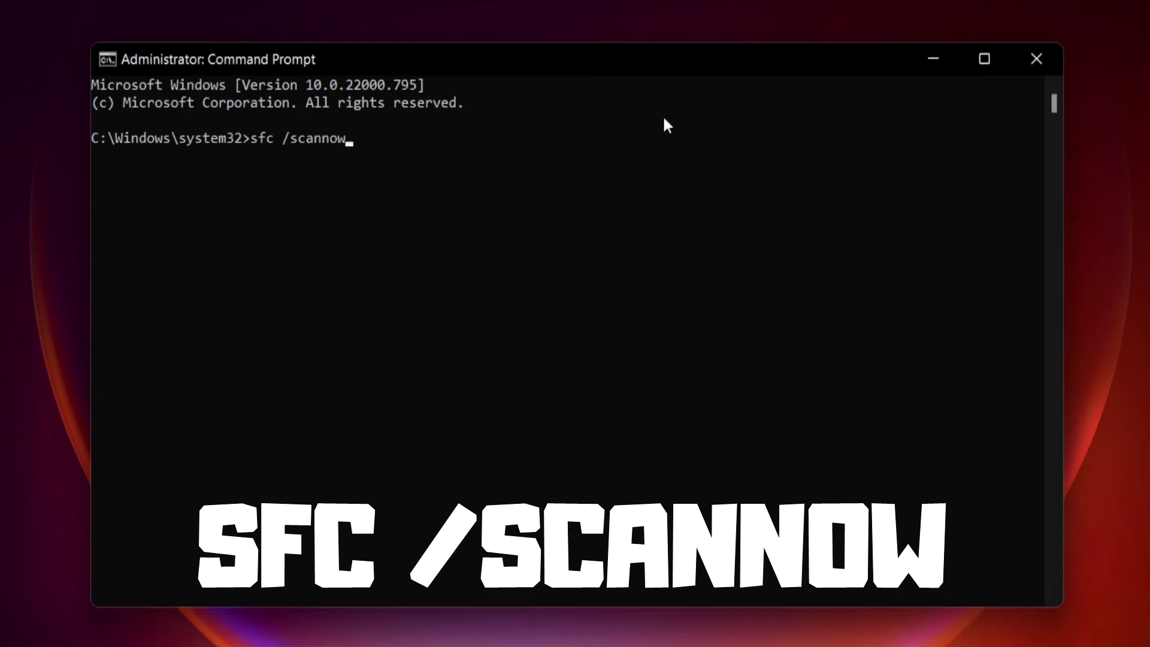
key(Return)
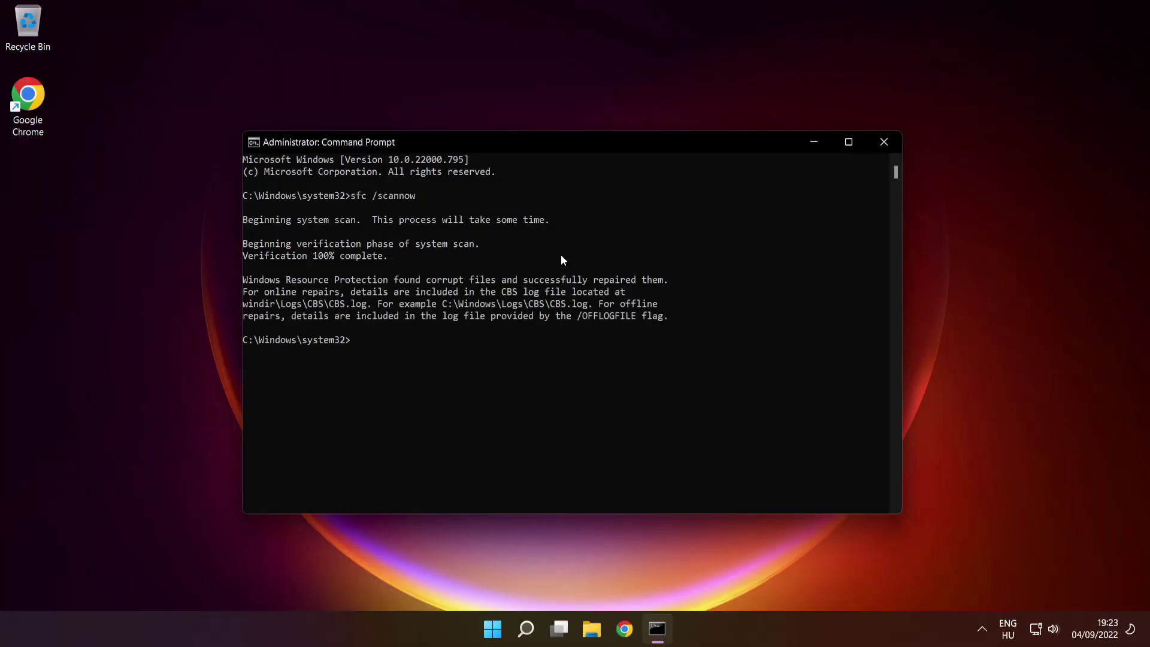
click(885, 144)
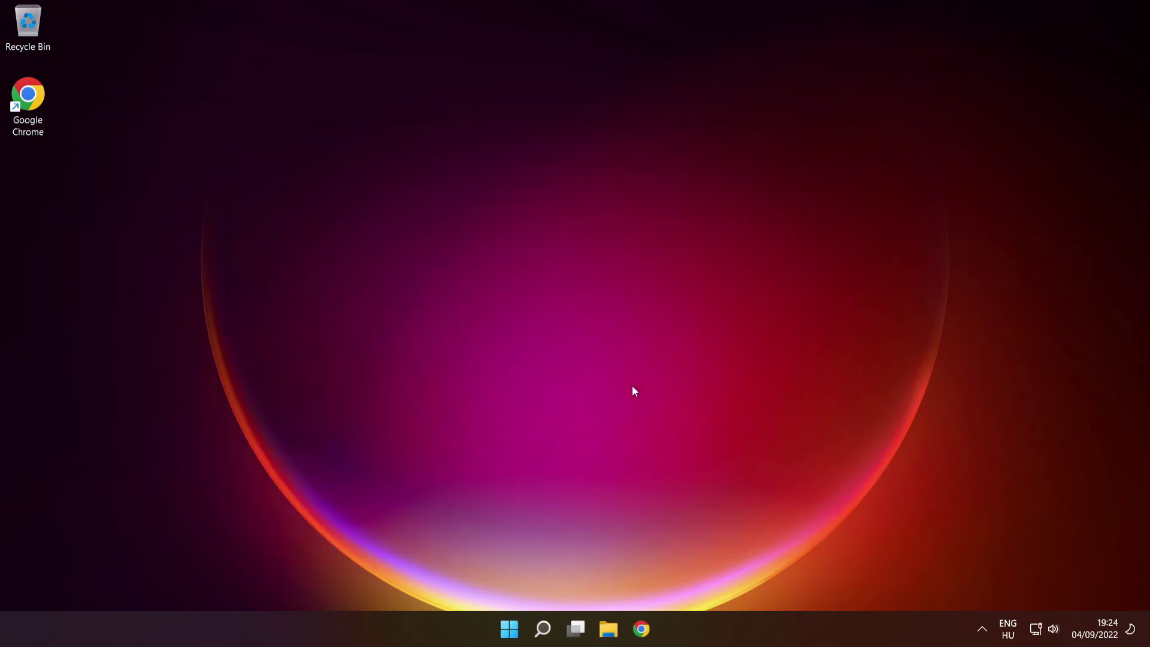
Restart the computer.
click(508, 621)
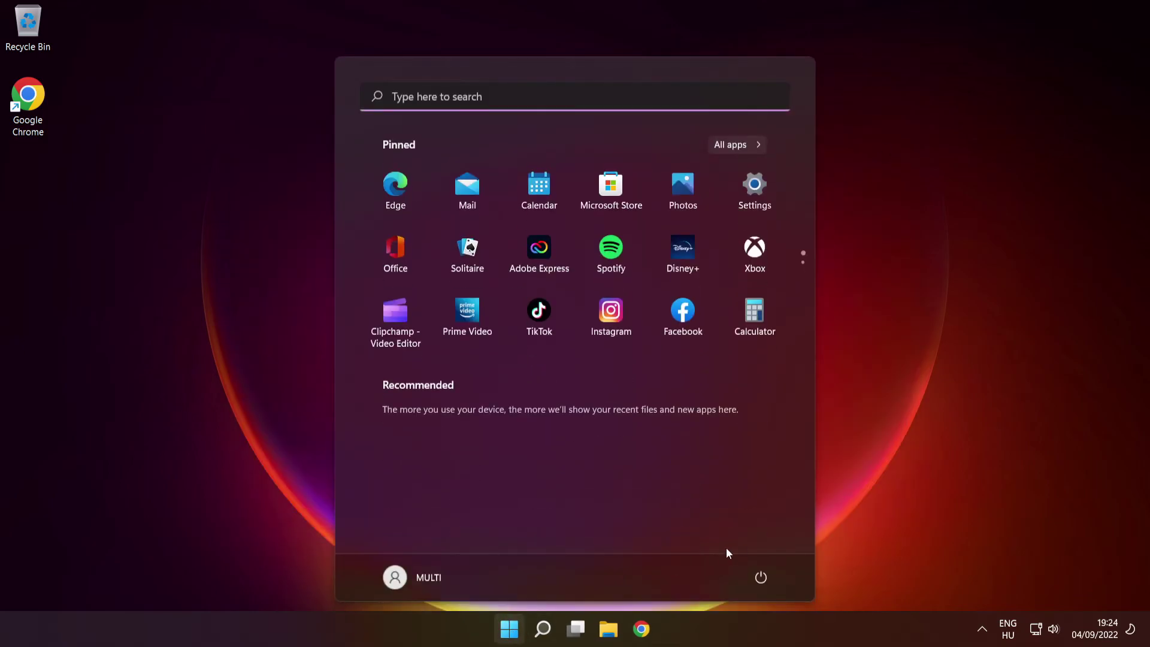
click(763, 577)
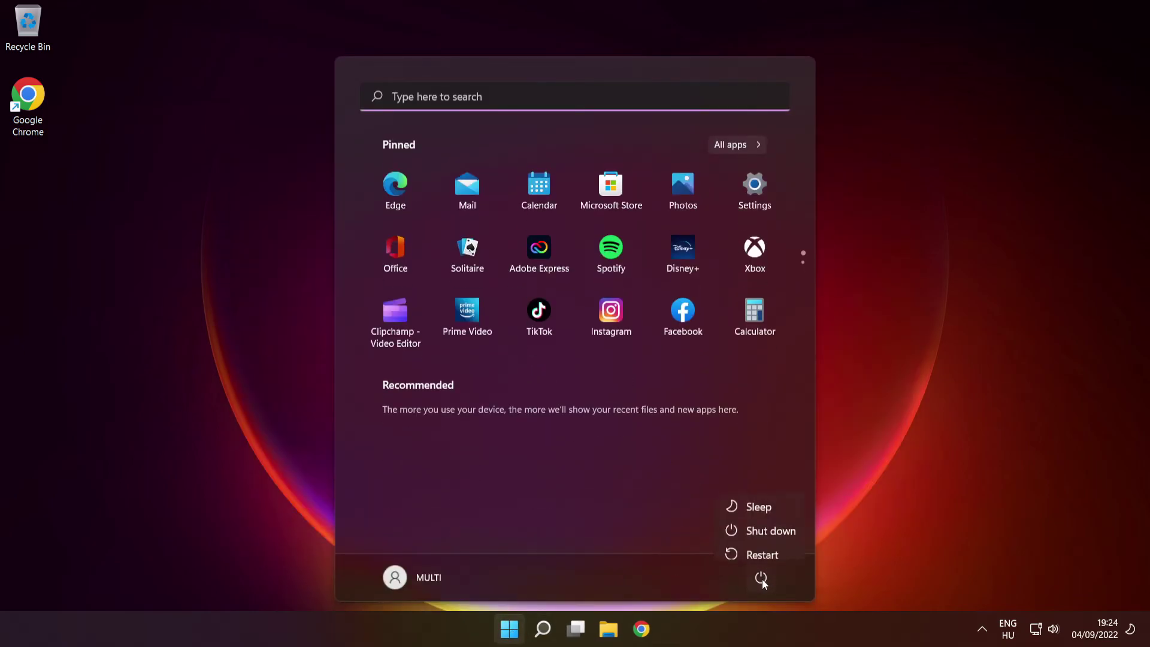
click(764, 545)
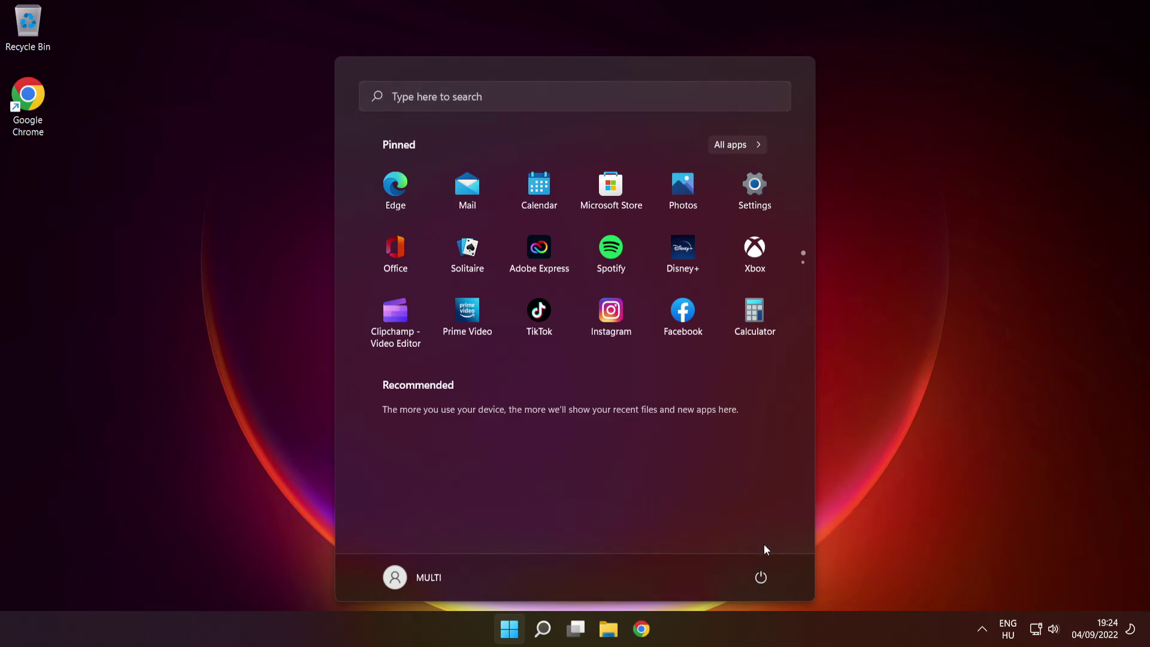